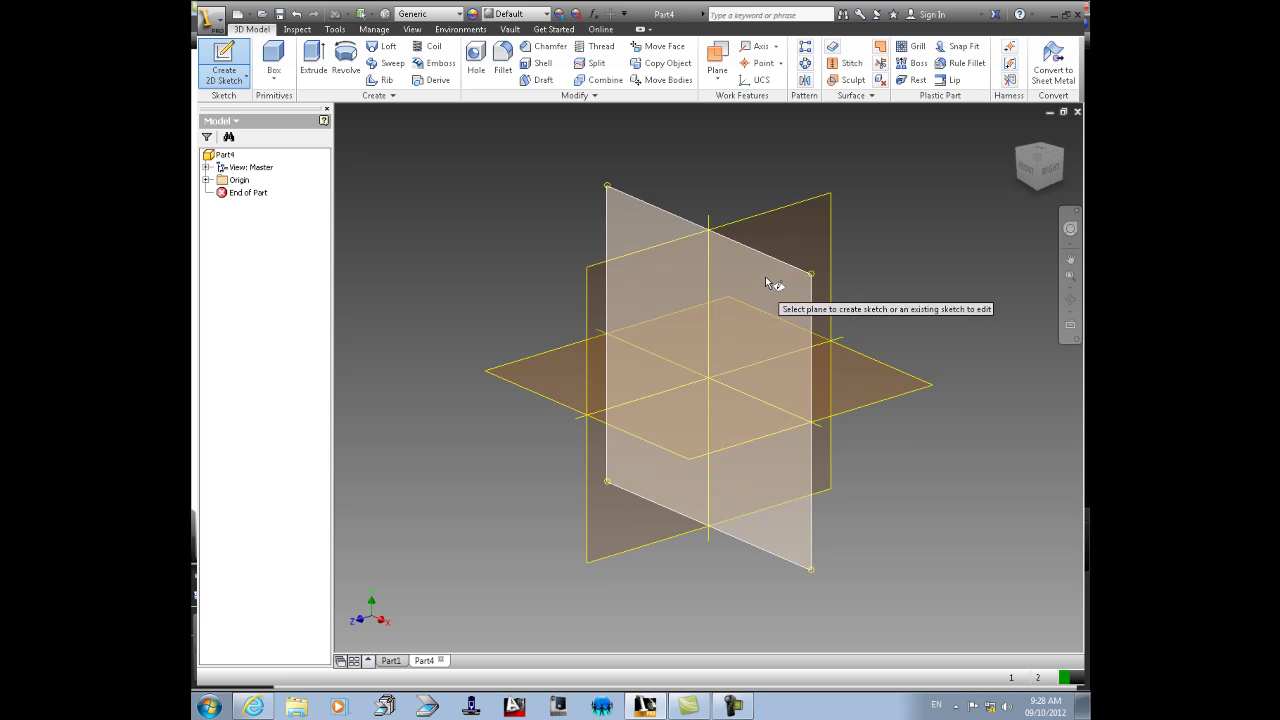
- Sketch a 3 in by 3 in rectangle on the front origin plane
left_click(766, 277)
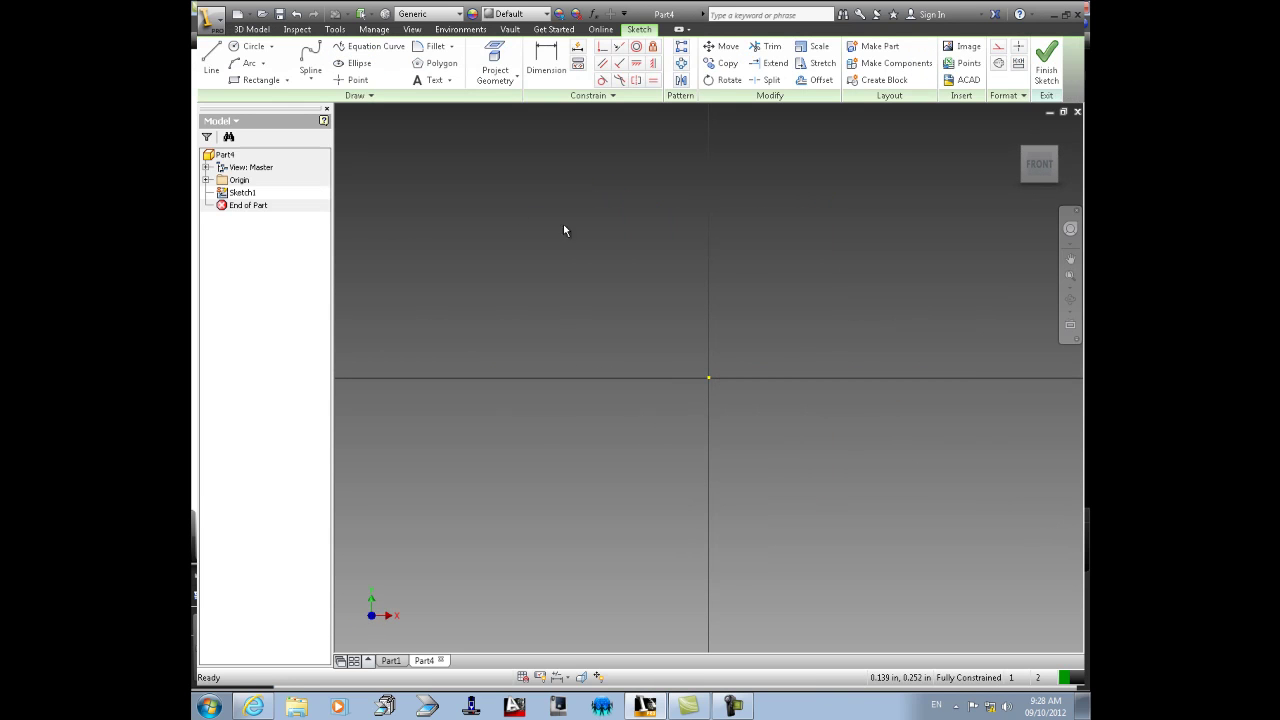
left_click(253, 82)
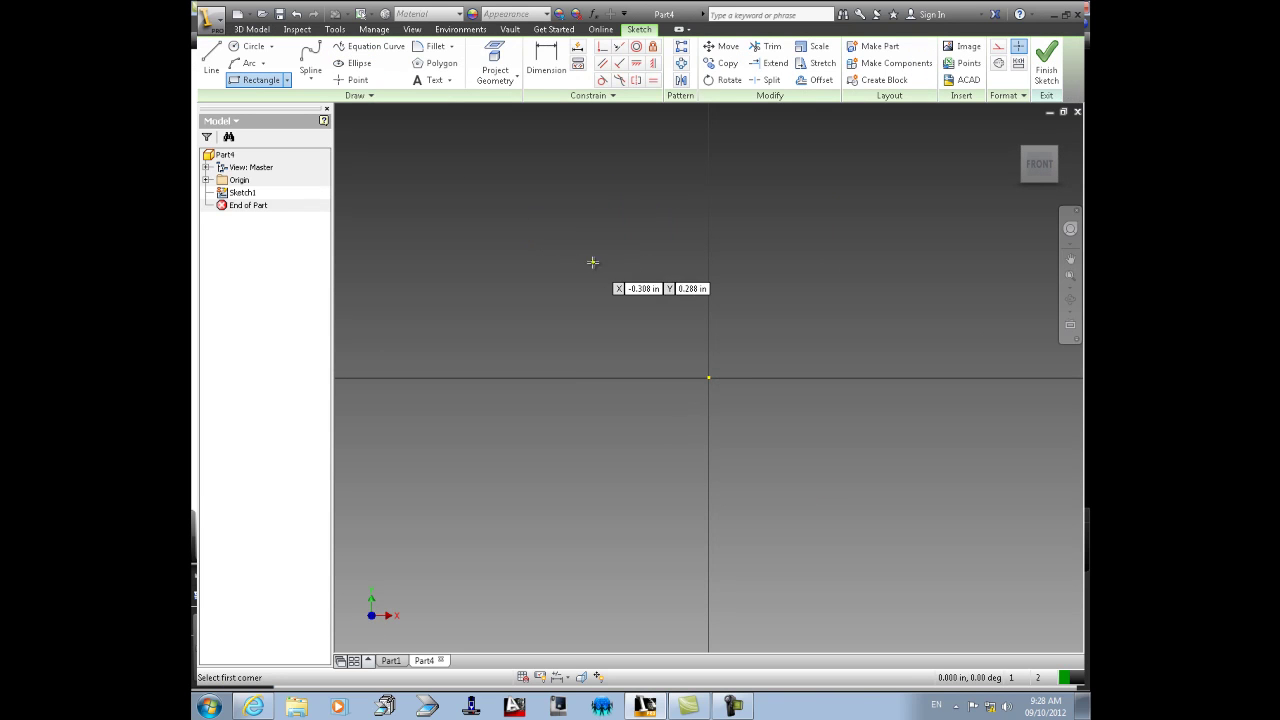
left_click(588, 237)
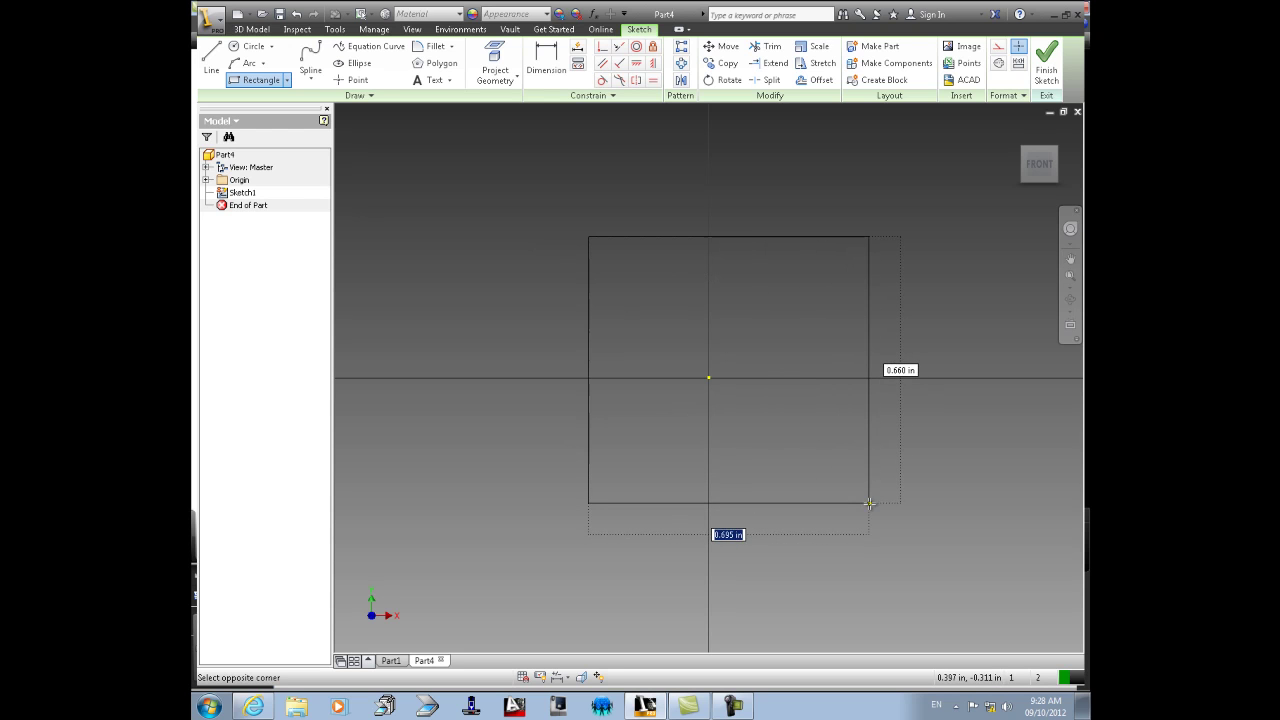
key("Tab")
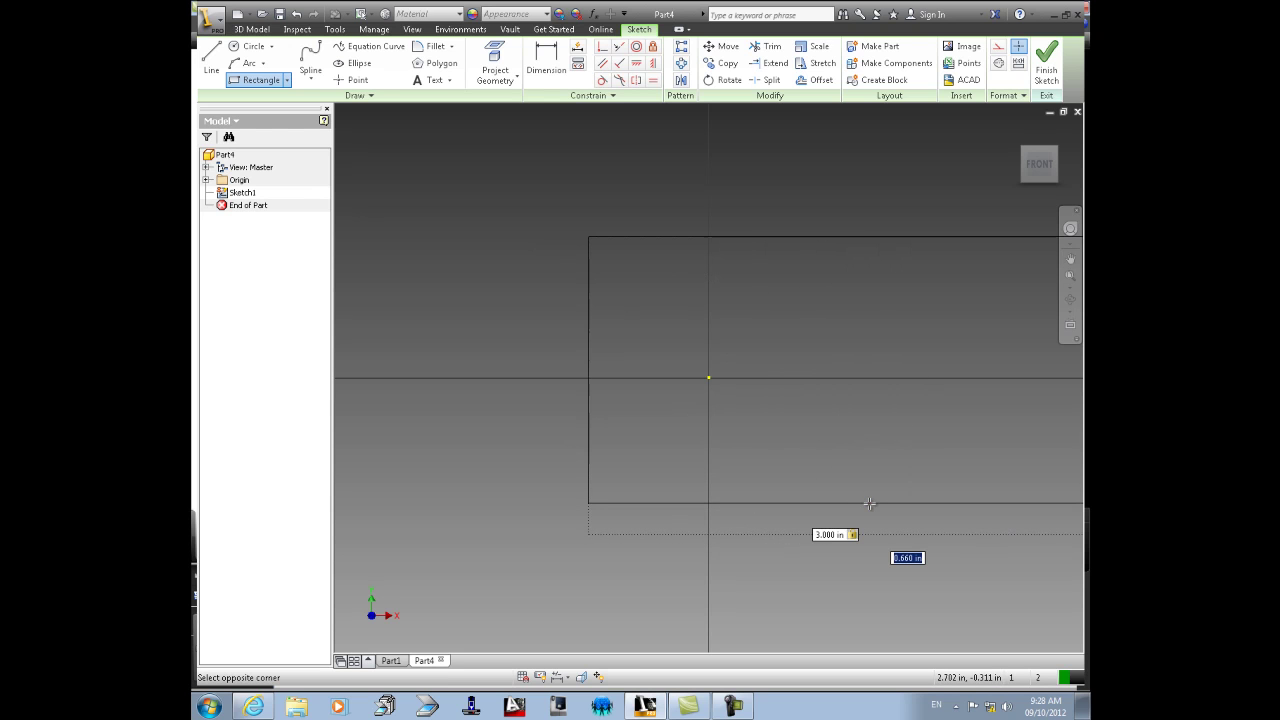
key("Return")
scroll(812, 376, "up", 5)
middle_click_drag(789, 370, 663, 324)
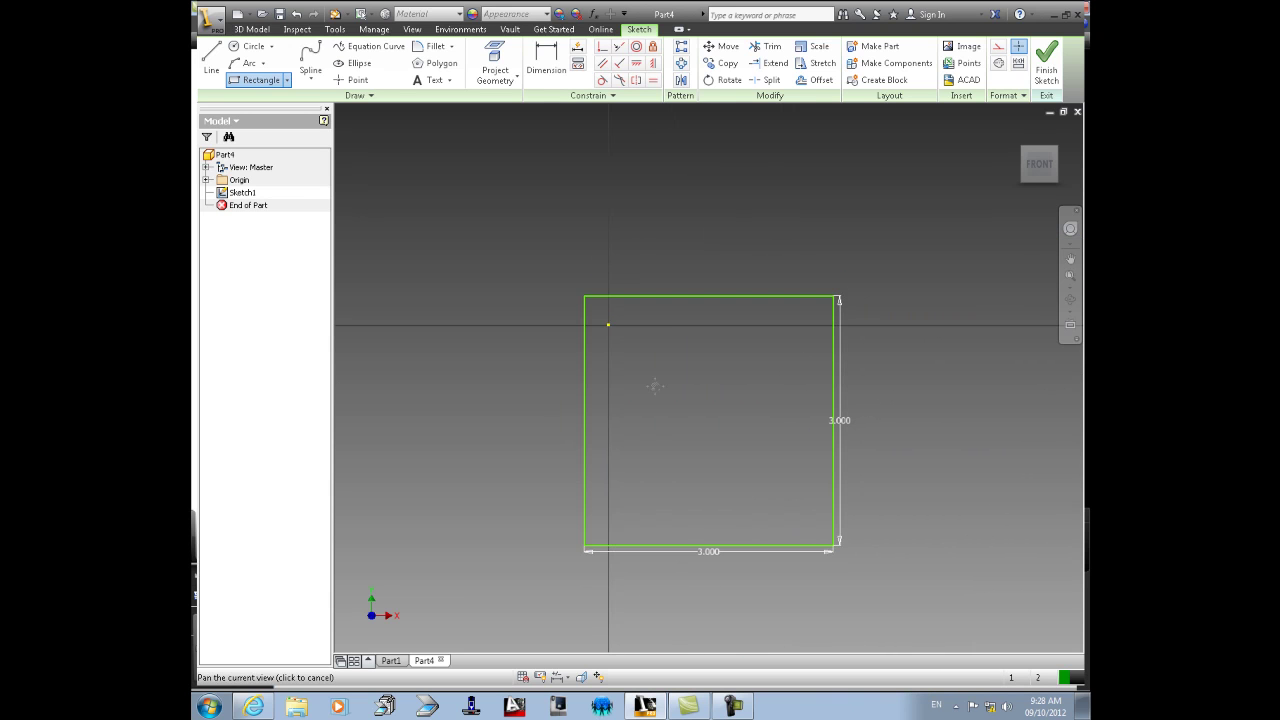
- Centre the square on the origin with vertical and horizontal constraints on its edge midpoints, and finish the sketch
left_click(652, 65)
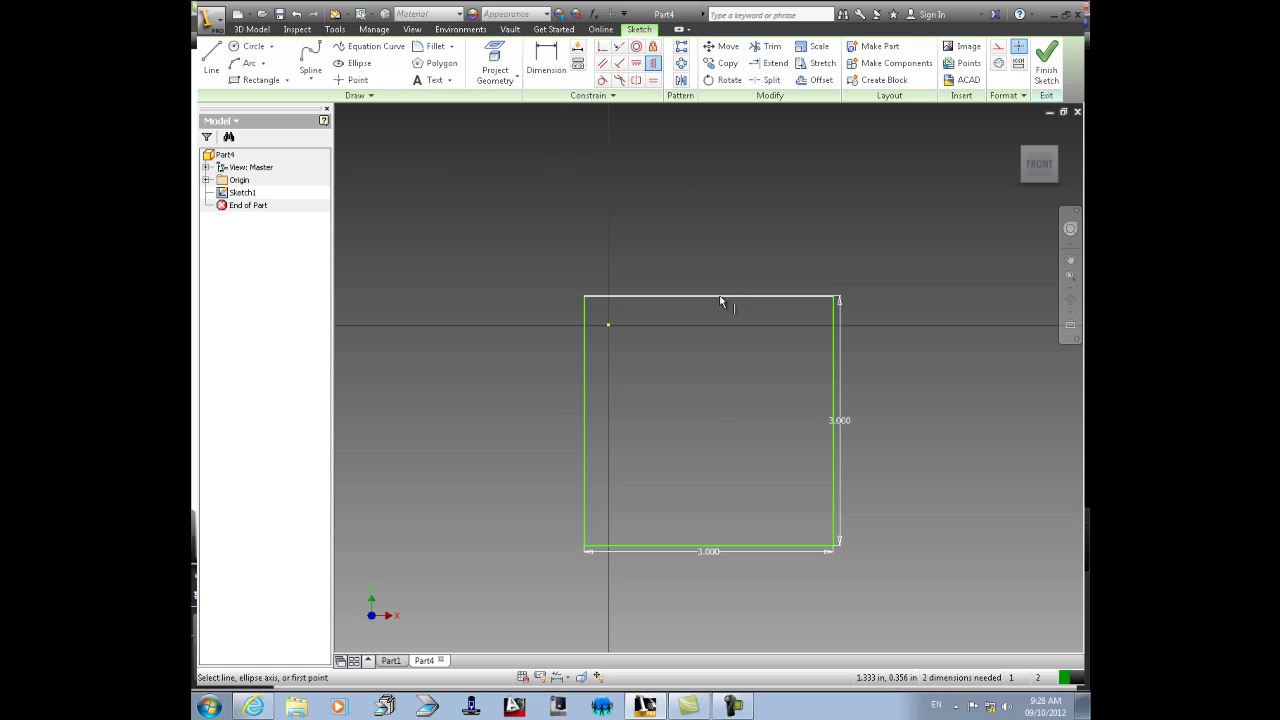
left_click(709, 297)
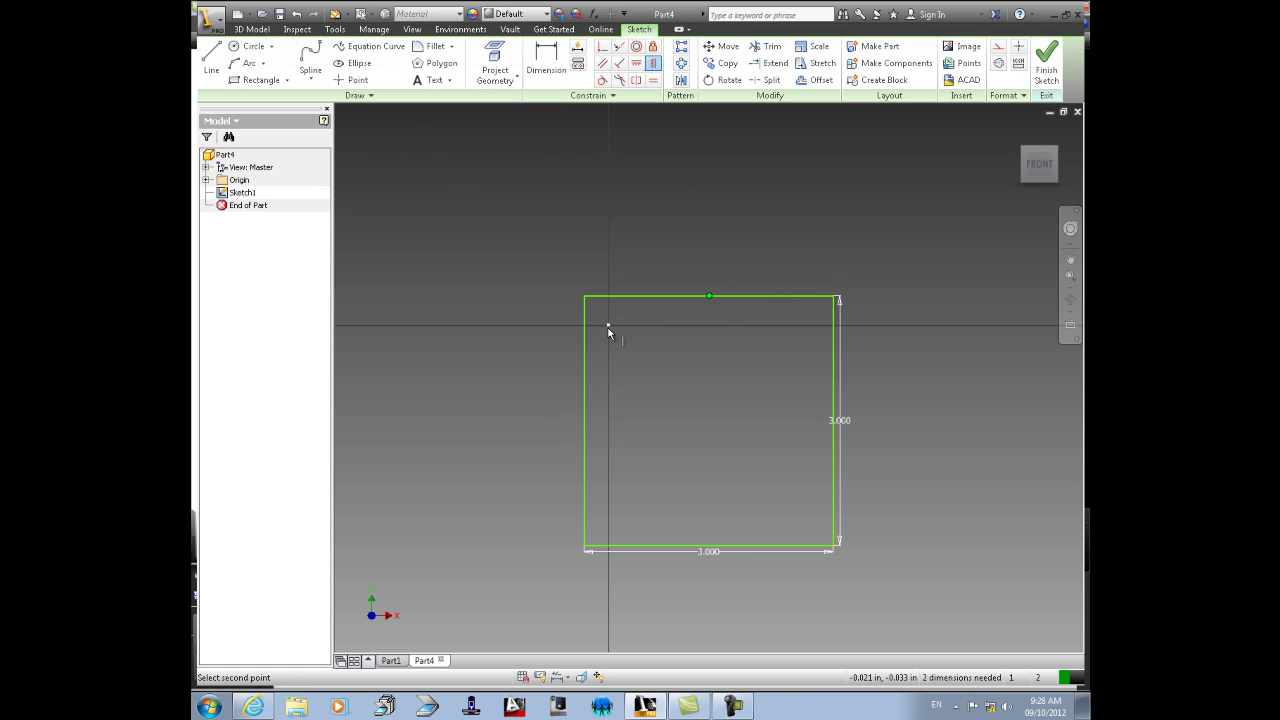
left_click(608, 326)
left_click(636, 63)
left_click(734, 421)
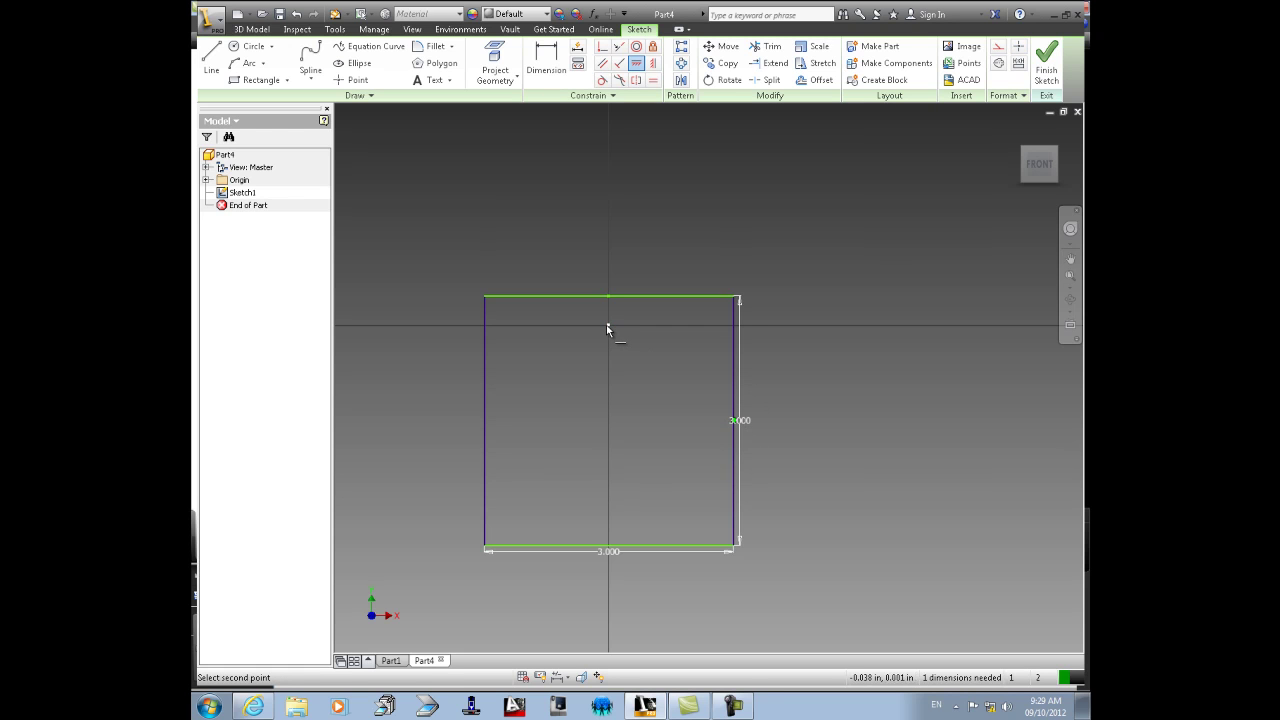
left_click(606, 326)
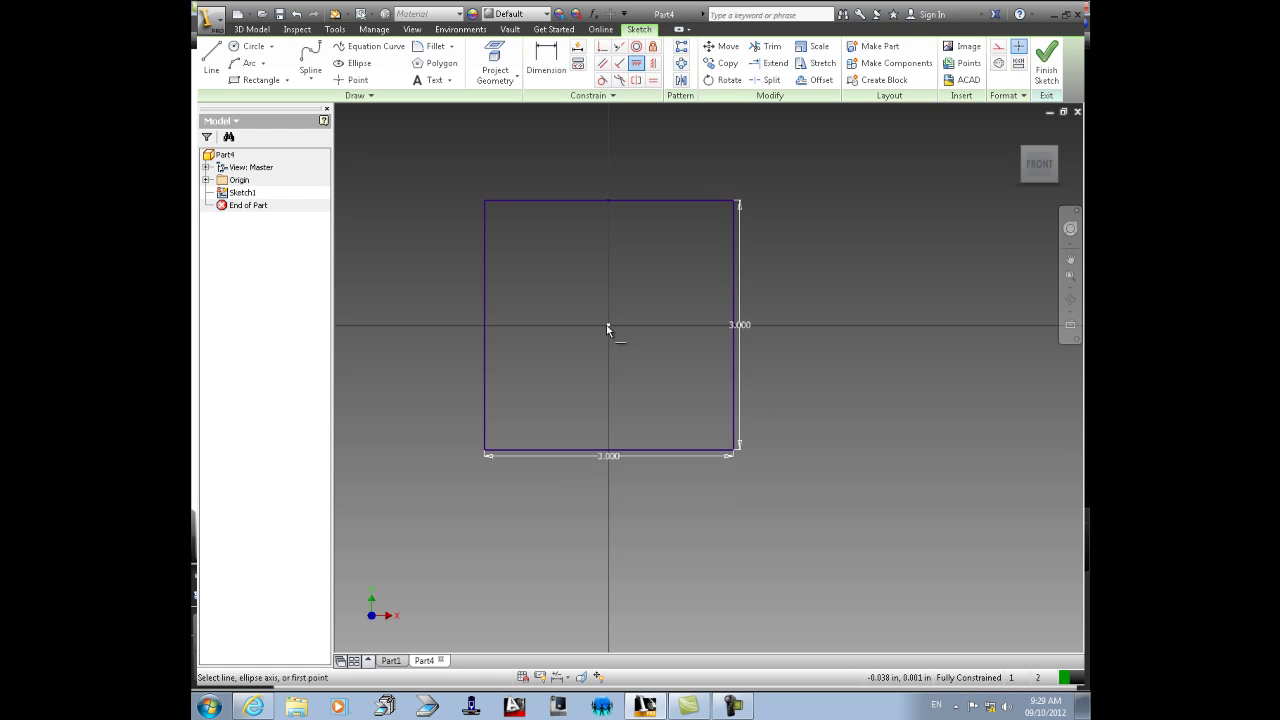
left_click(1043, 68)
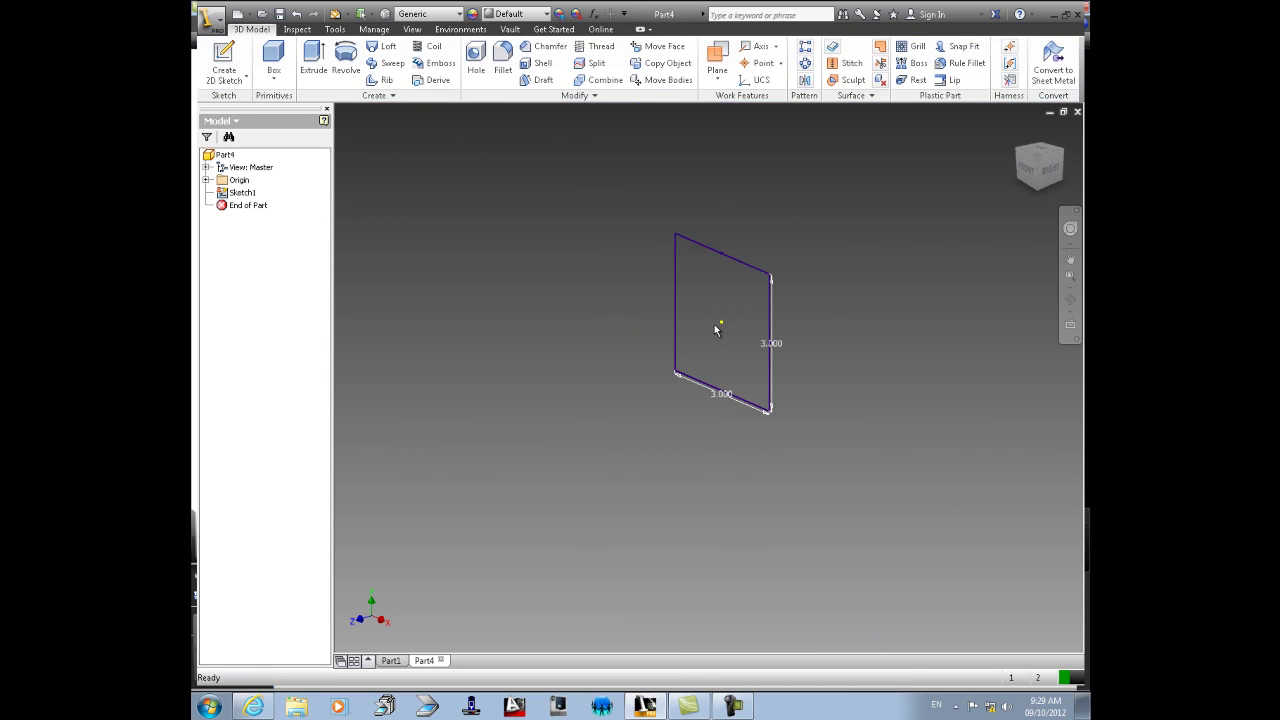
- Extrude the square 4 in symmetrically about the sketch plane
left_click(313, 60)
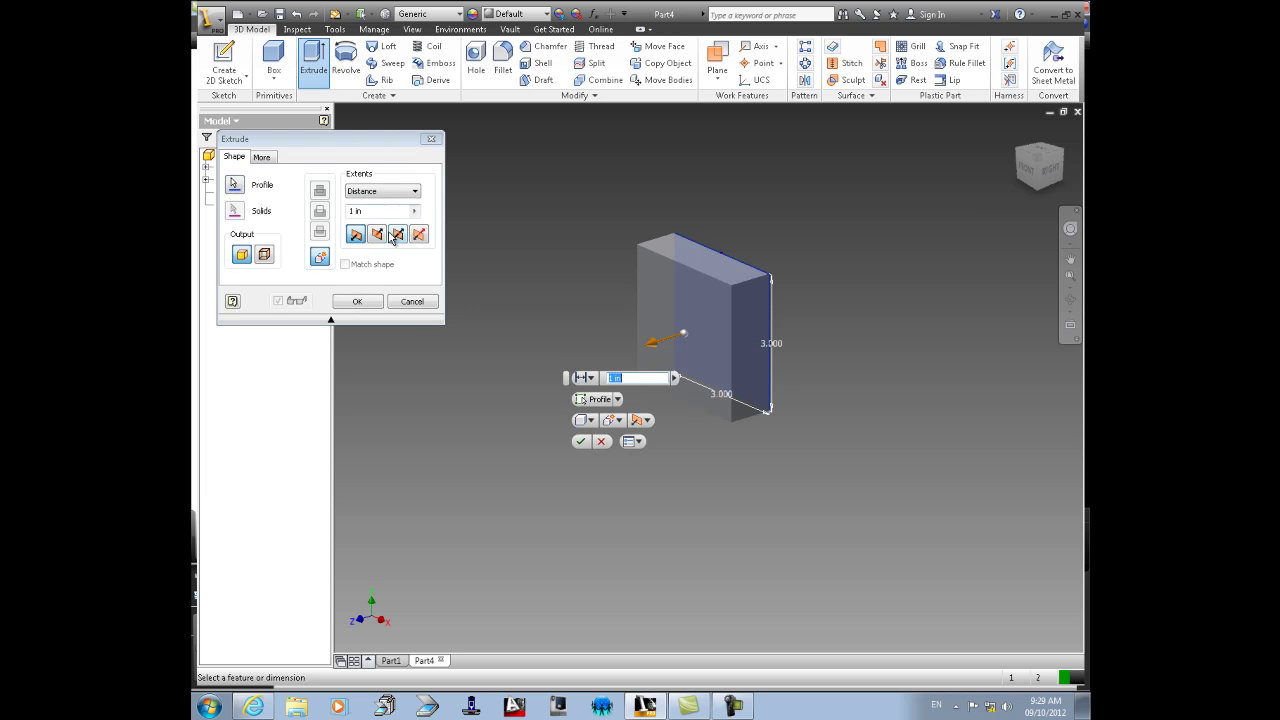
left_click(398, 235)
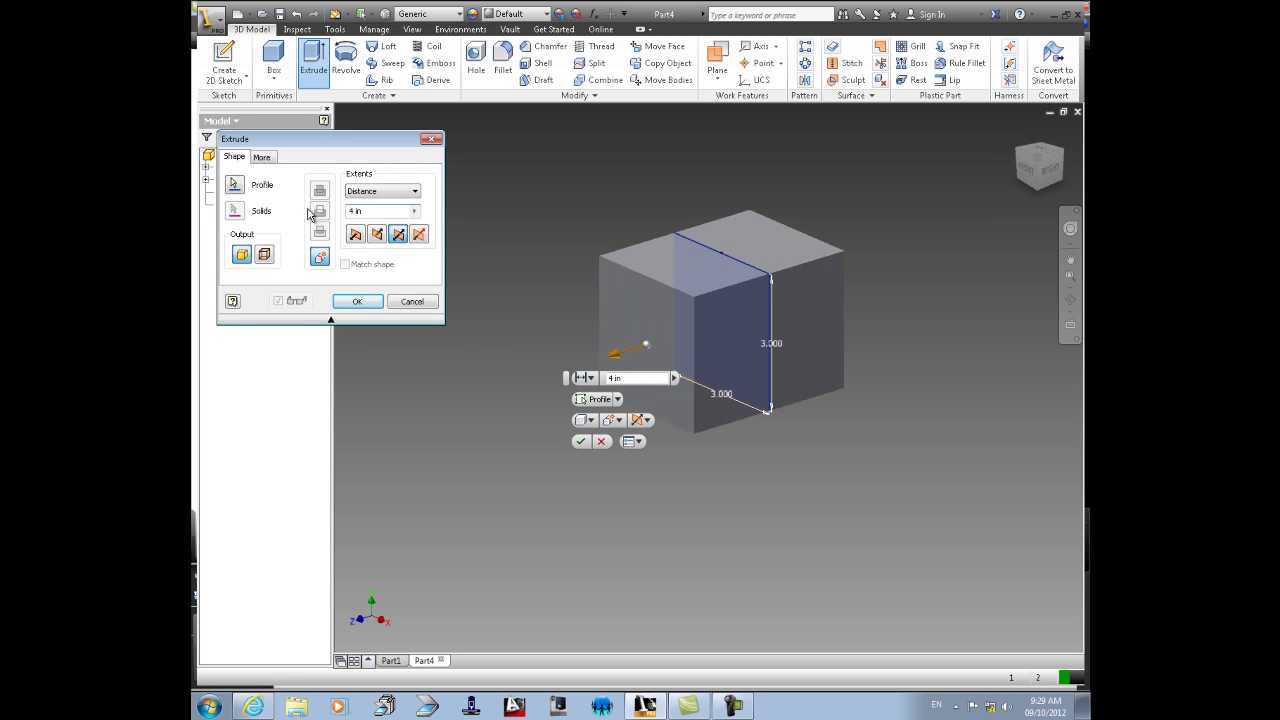
left_click(357, 302)
- Chamfer the block's upper front edge by 0.5 in
scroll(779, 329, "down", 2)
middle_click_drag(763, 343, 652, 346)
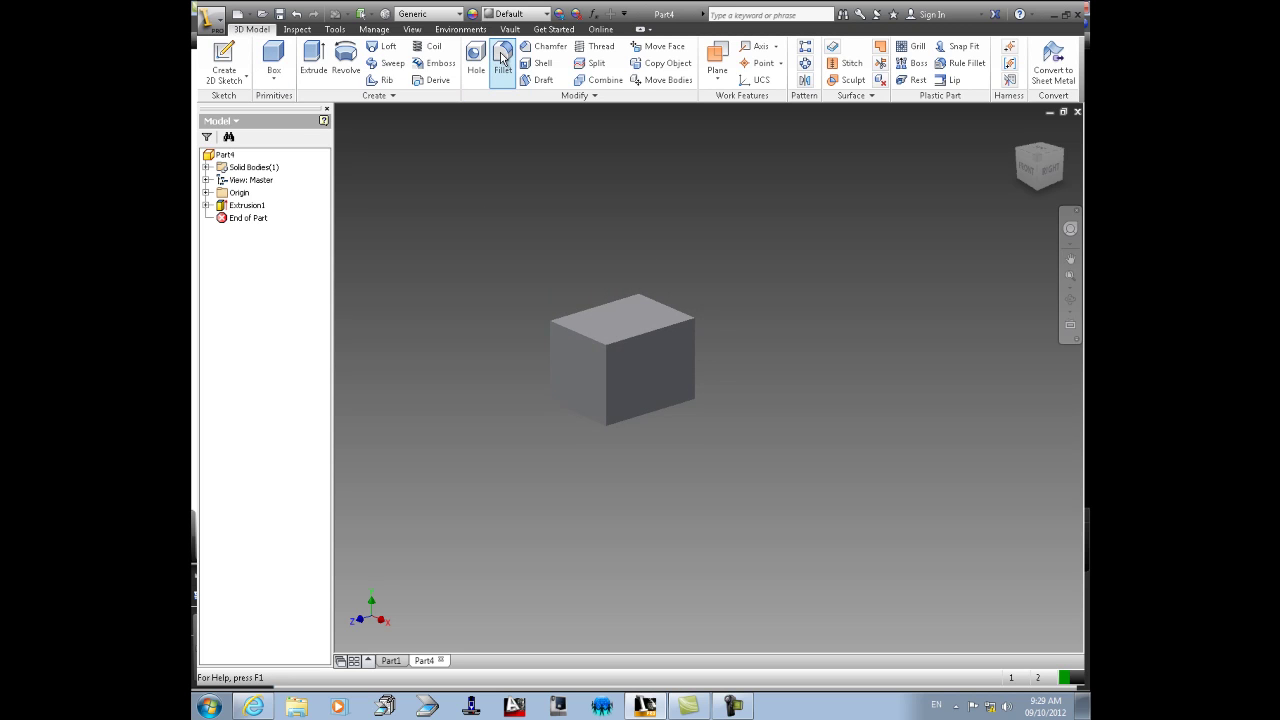
left_click(544, 46)
left_click(591, 345)
type(".5")
key("Return")
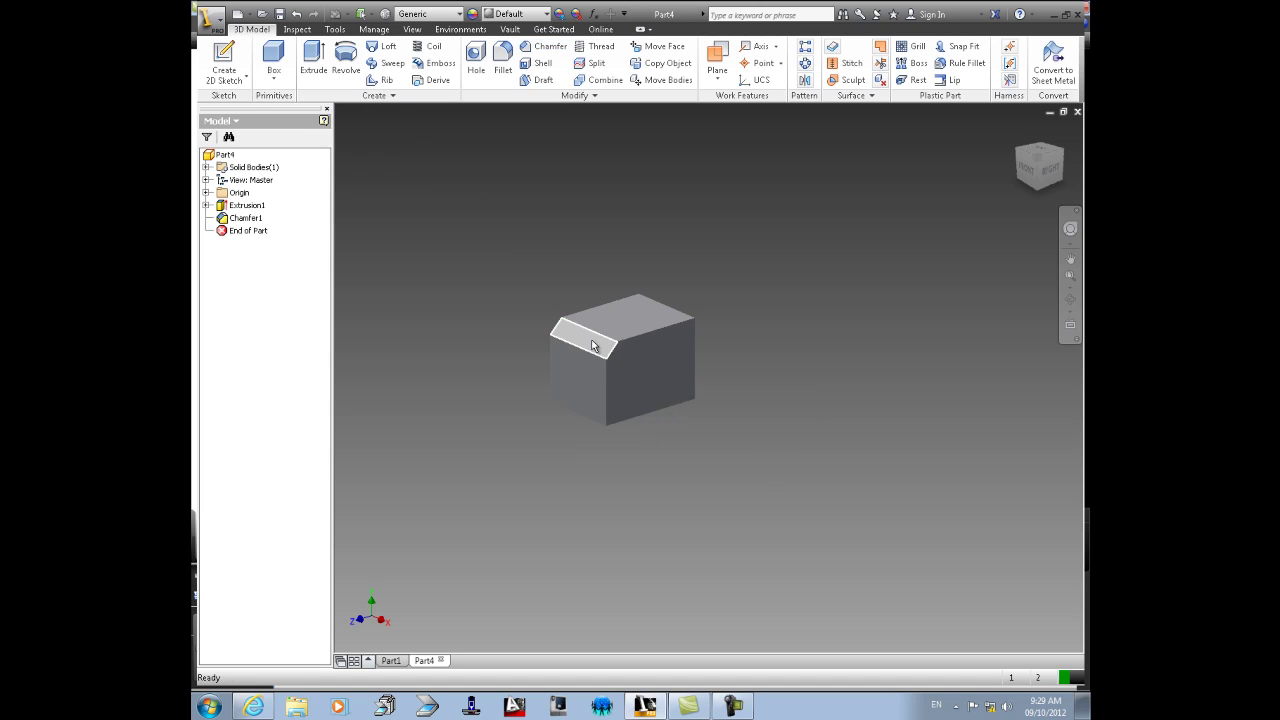
- Fillet the block's upper back edge
left_click(501, 57)
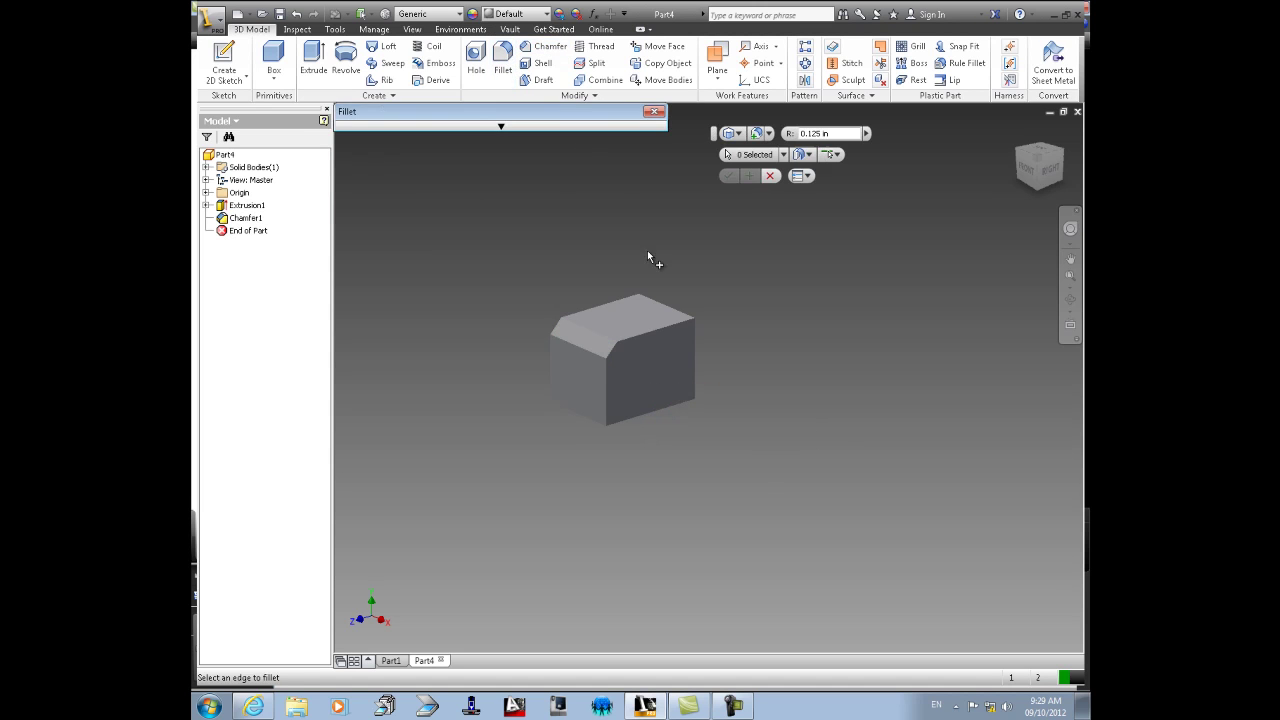
left_click(673, 310)
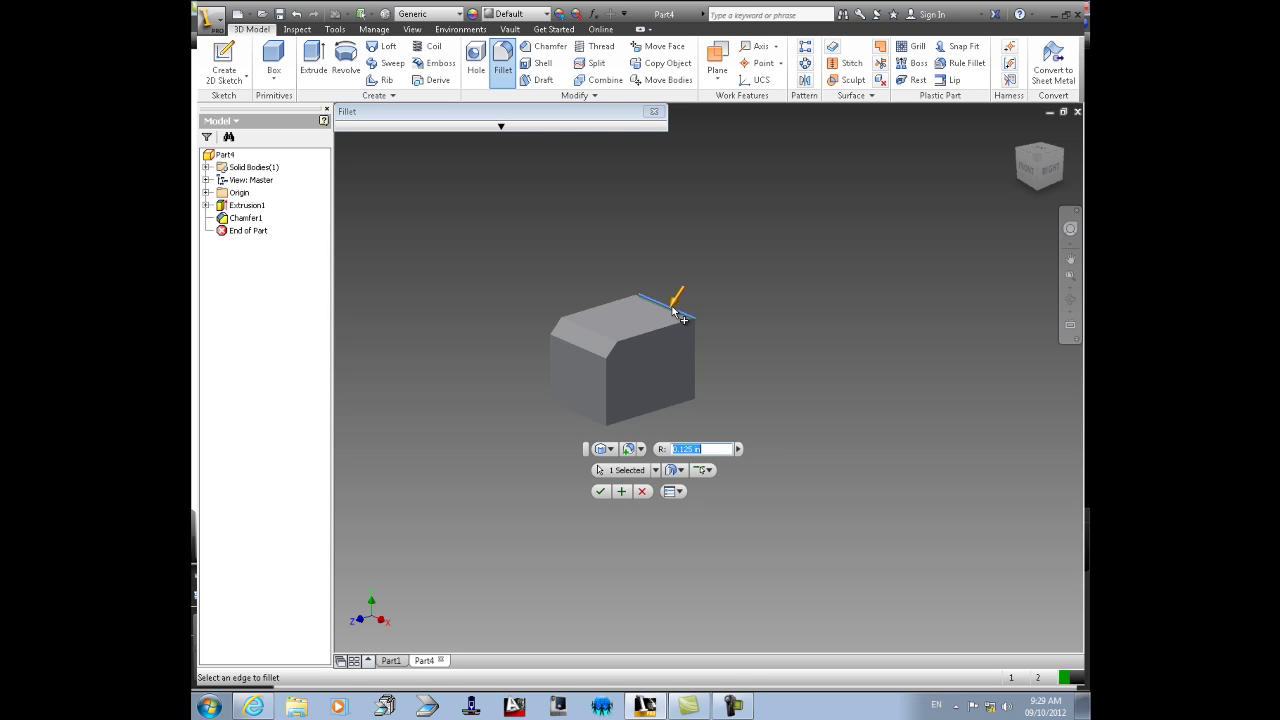
key("BackSpace")
key("Return")
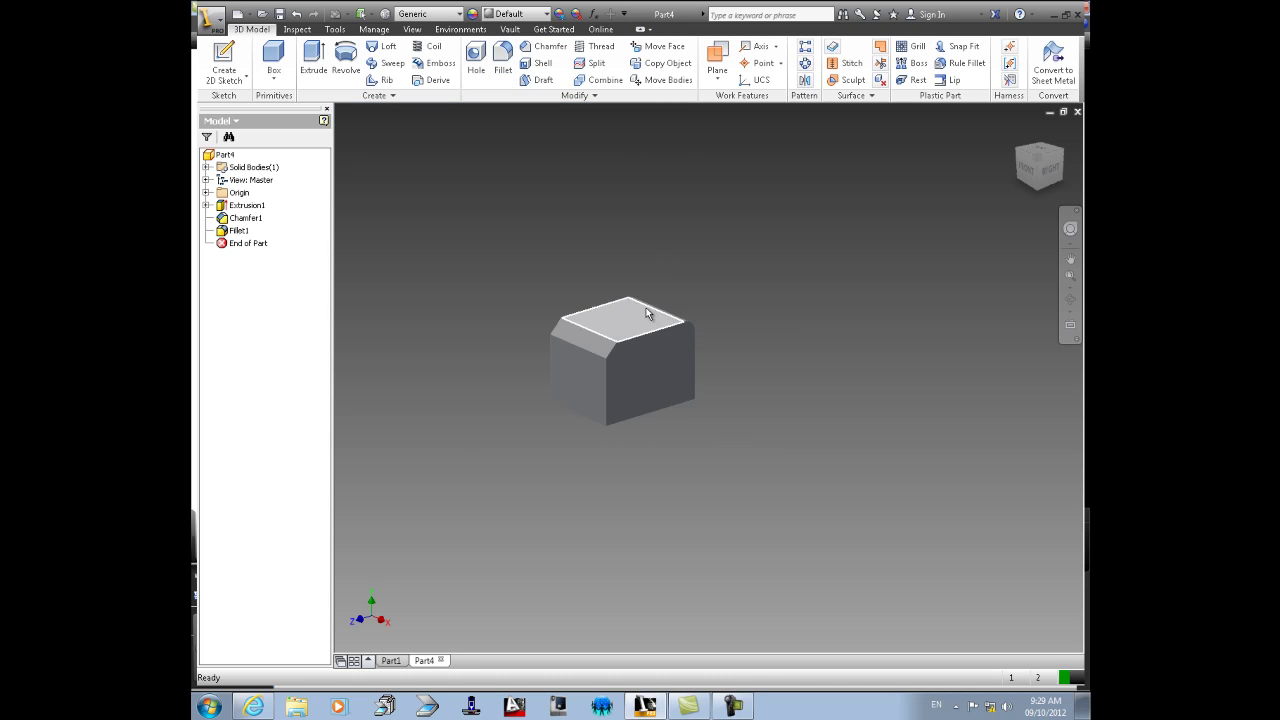
- Create a sketch on the block's right face and place a point in the lower back area of the face
mouse_move(657, 323)
middle_mouse_down("shift")
mouse_move(627, 319)
mouse_move(591, 274)
mouse_move(620, 357)
mouse_move(671, 306)
mouse_move(663, 289)
mouse_move(689, 354)
mouse_move(654, 363)
mouse_move(645, 350)
mouse_move(787, 397)
mouse_move(743, 337)
mouse_move(709, 411)
mouse_move(771, 366)
mouse_move(785, 388)
mouse_move(715, 368)
middle_mouse_up("shift")
scroll(639, 374, "down", 3)
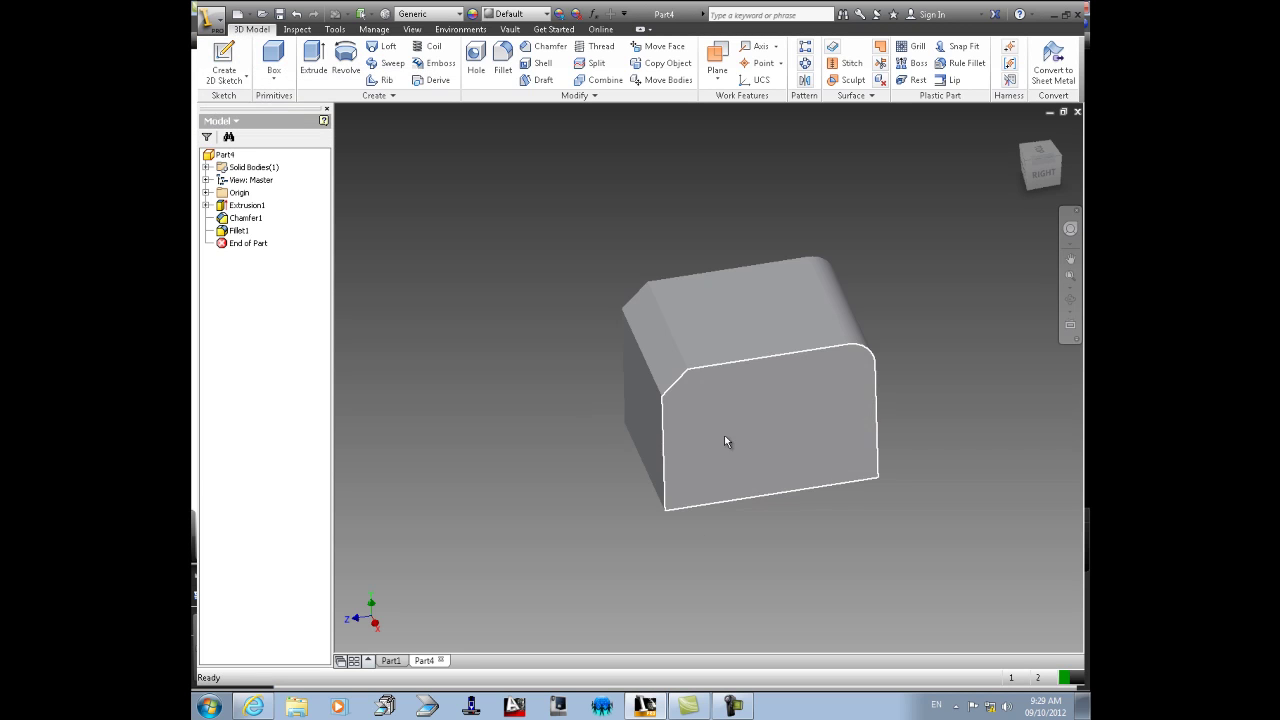
left_click(231, 61)
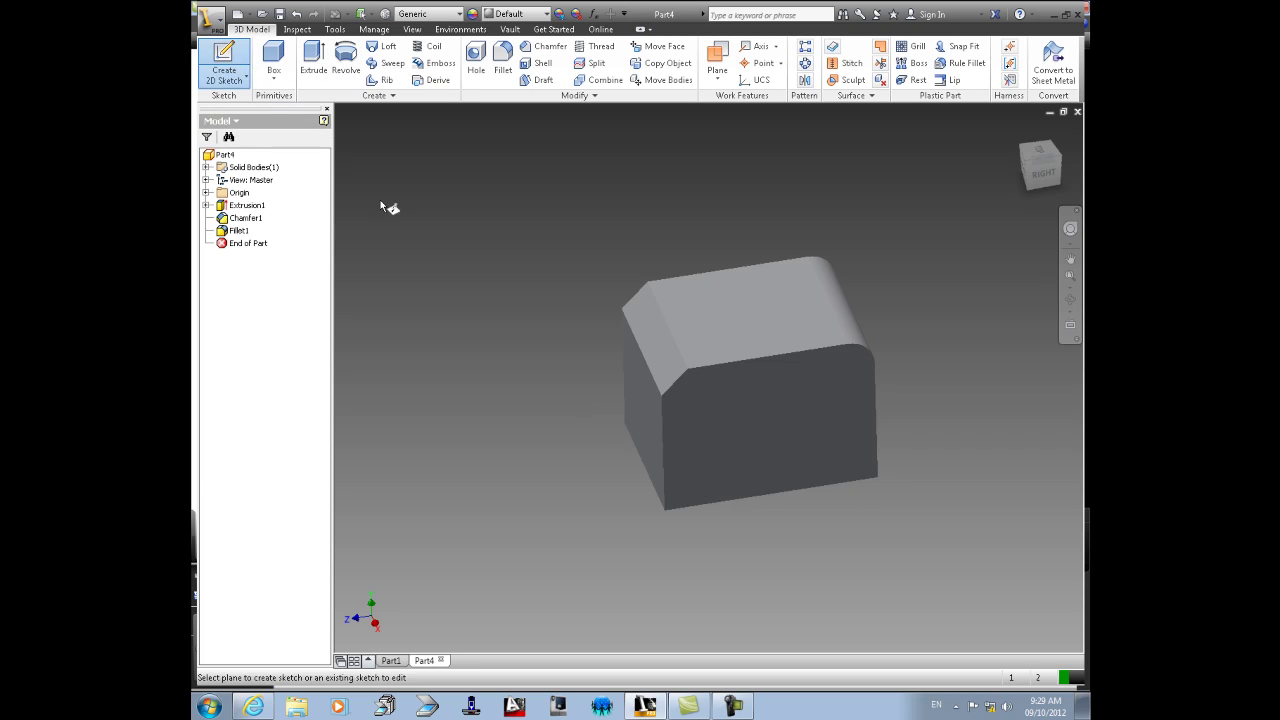
left_click(759, 413)
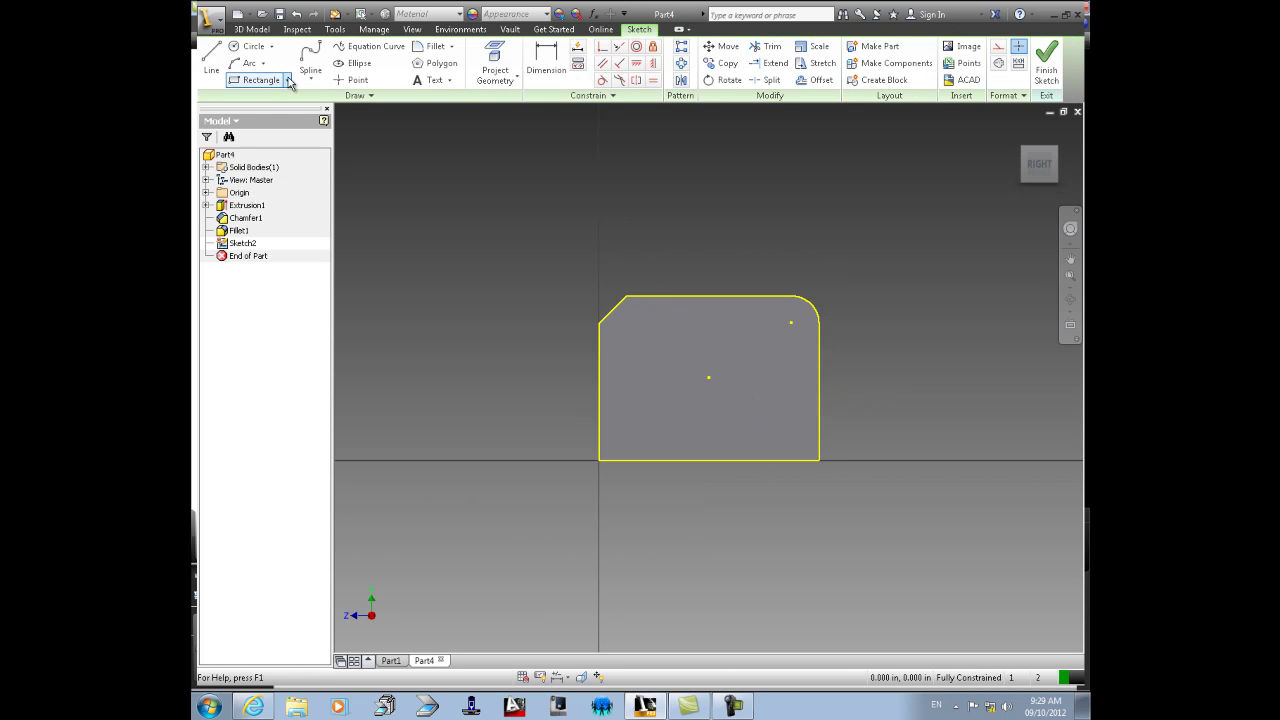
left_click(358, 80)
left_click(744, 391)
- Dimension the sketch point 1 in from the bottom edge and 1 in from the back vertical edge
key("d")
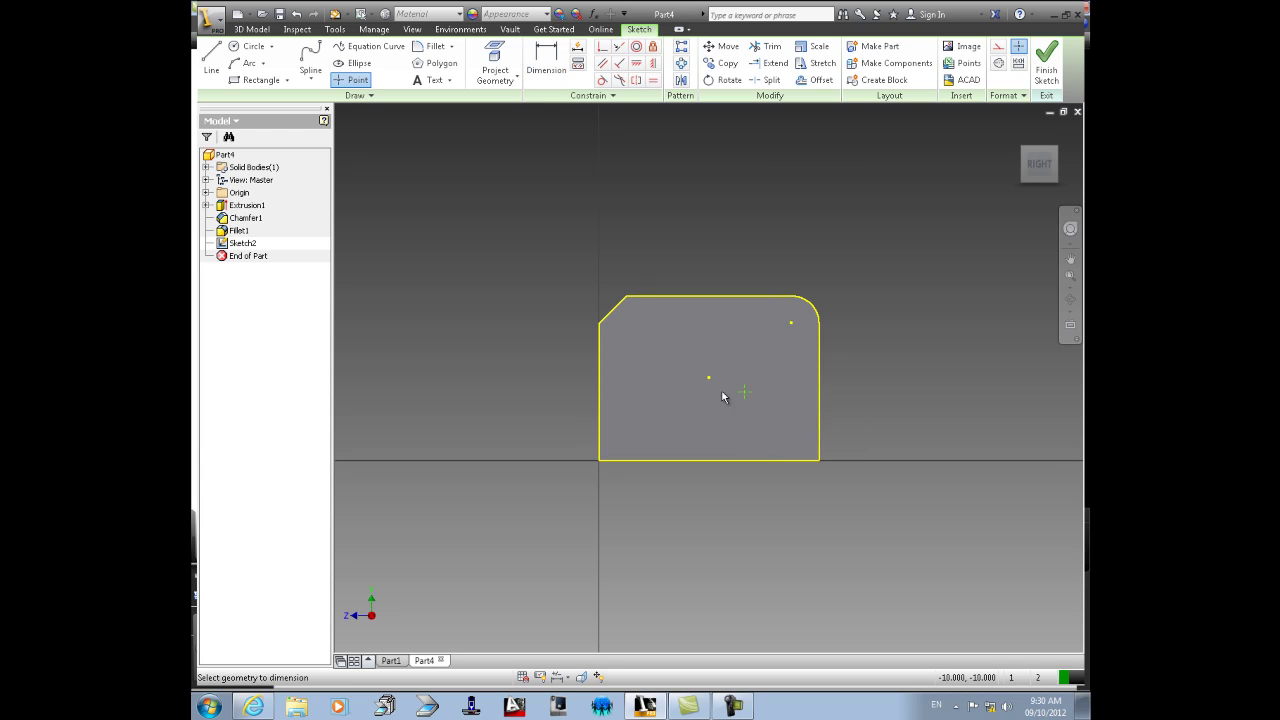
left_click(749, 460)
left_click(752, 437)
type("1.2500000")
key("Return")
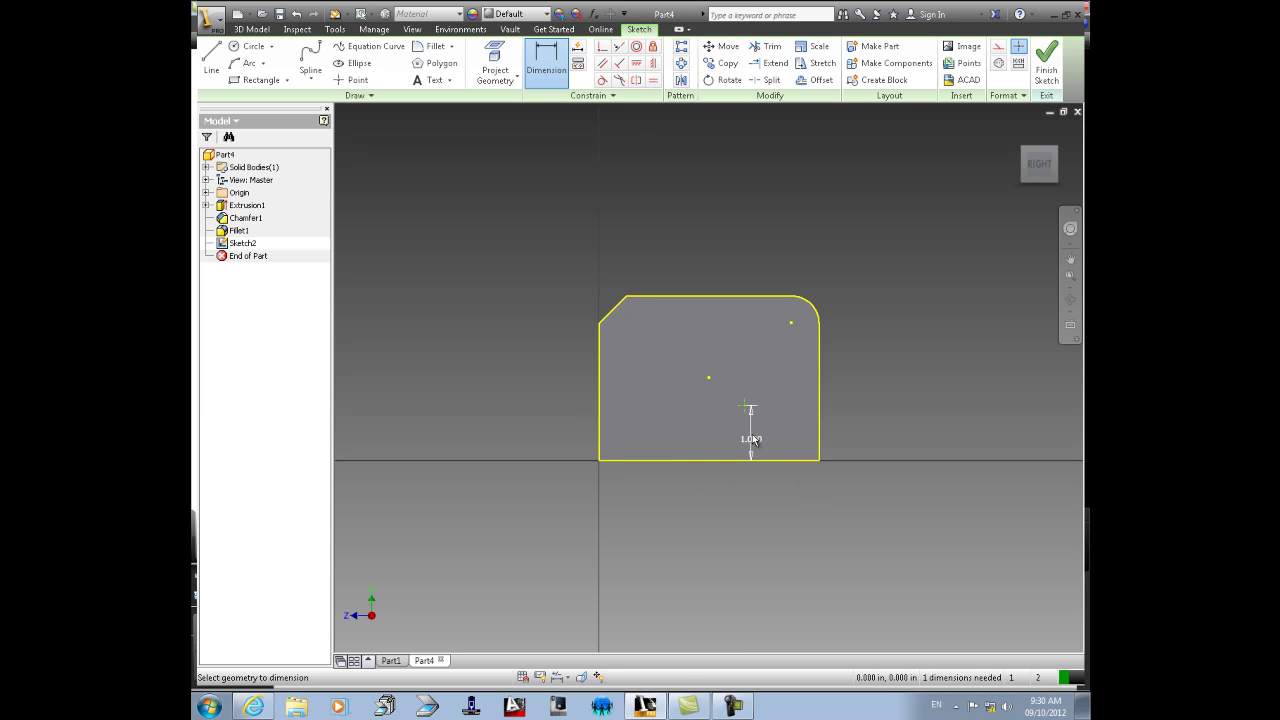
left_click(820, 420)
left_click(801, 403)
type("1")
key("Return")
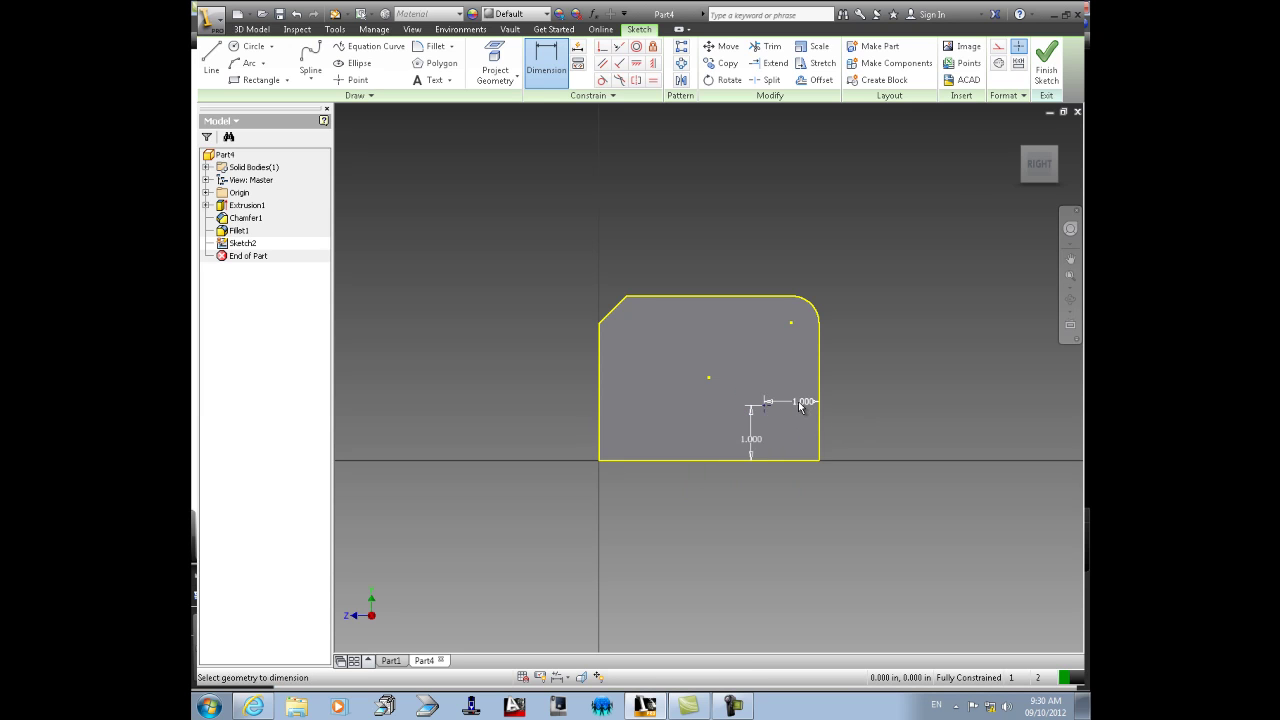
- Create a 0.5 in diameter drilled hole at the sketched point, with distance termination
left_click(252, 29)
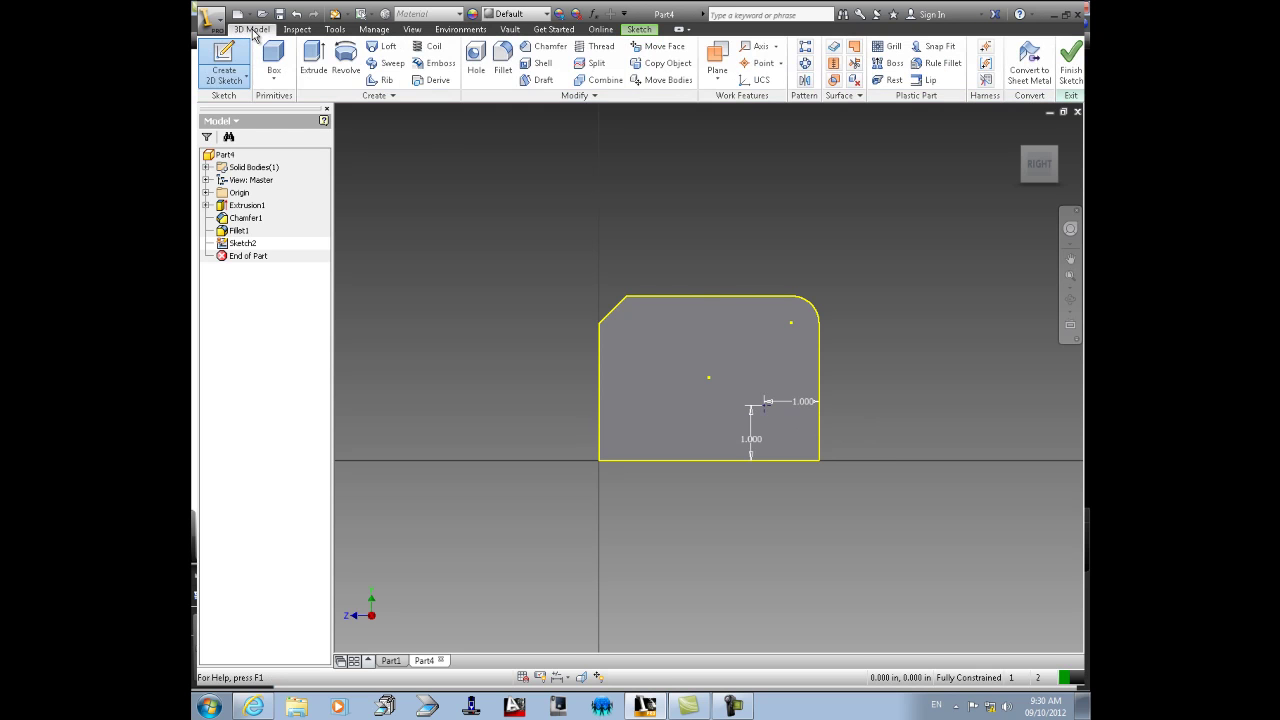
left_click(476, 60)
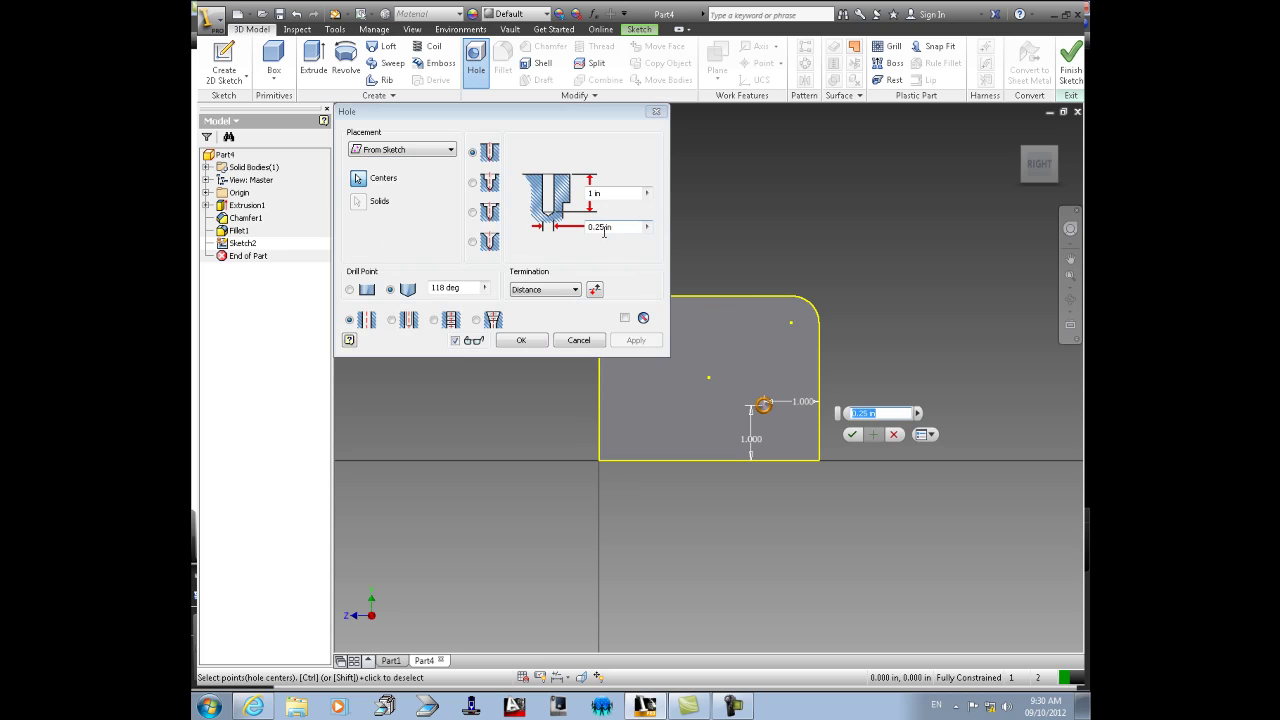
left_click(607, 228)
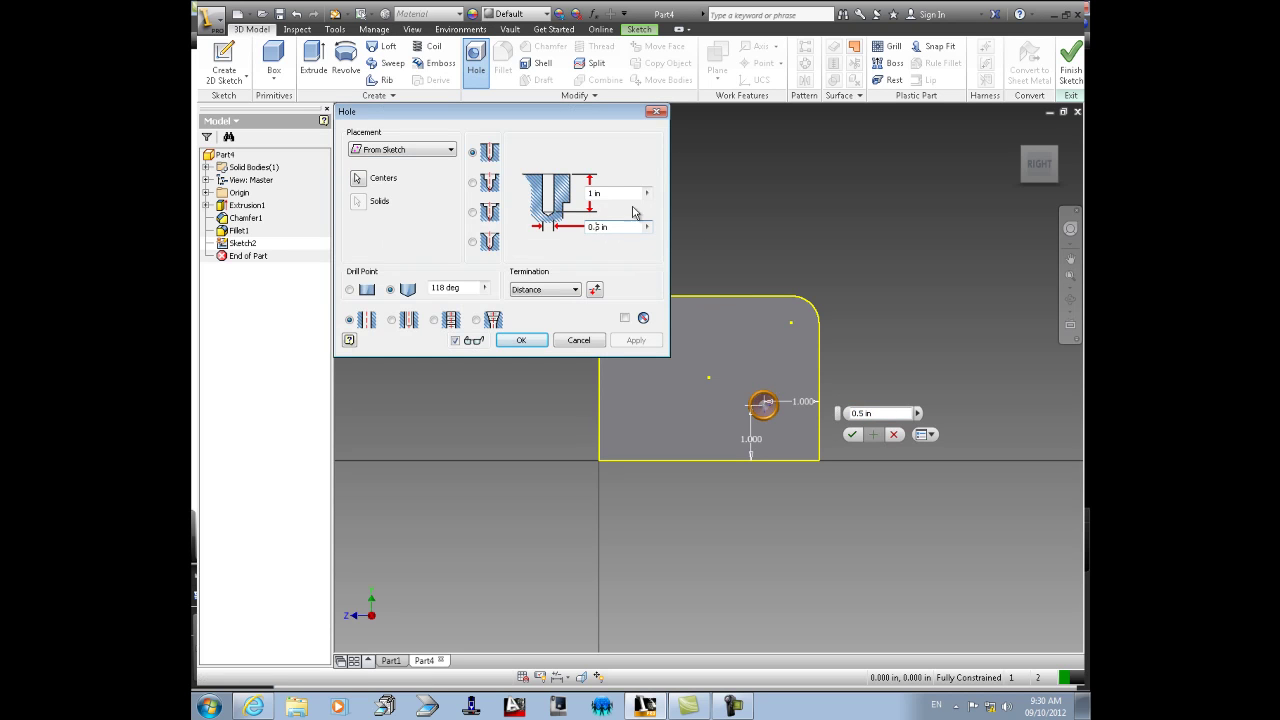
left_click(593, 193)
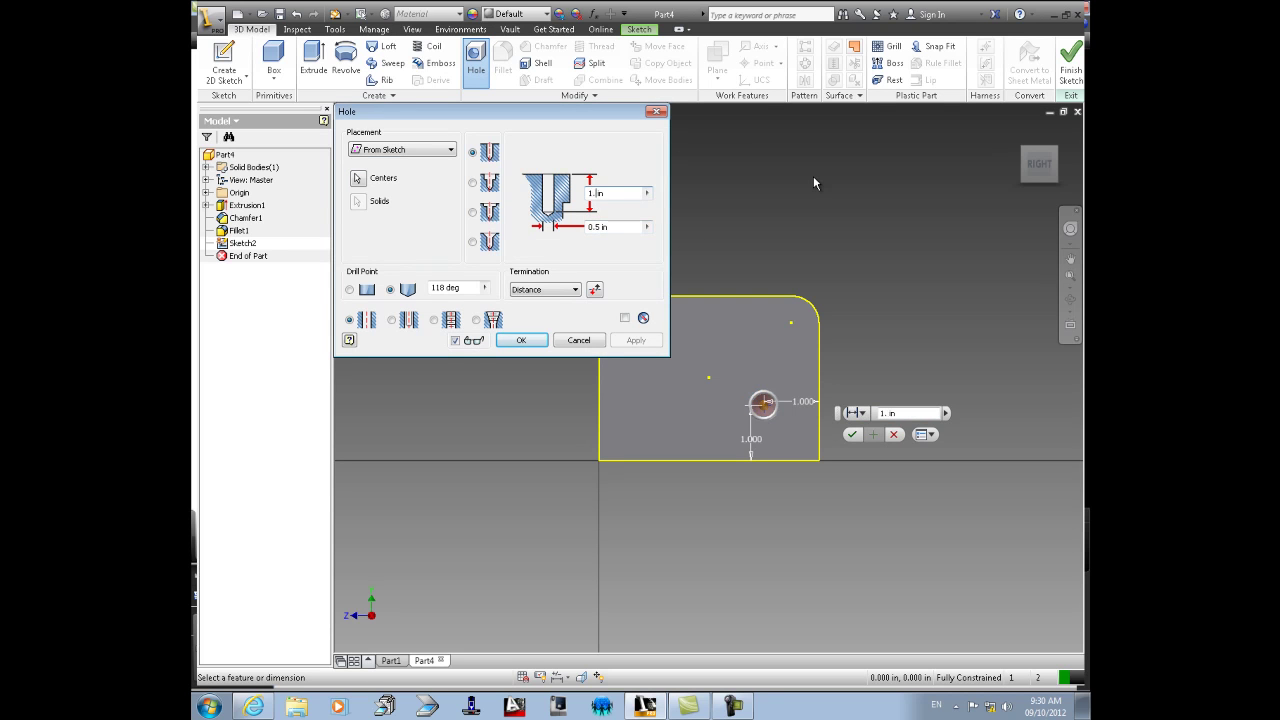
left_click(522, 341)
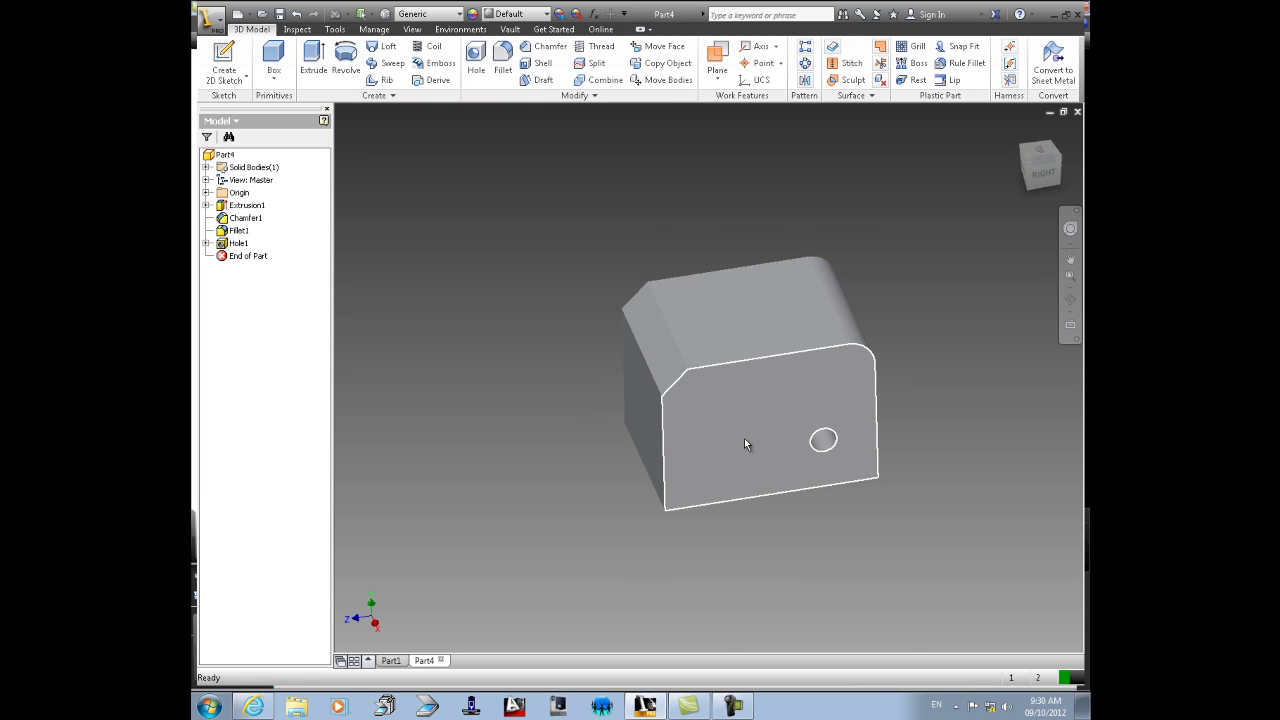
- Sketch a circle on the block's front face, centred on the vertical axis below the origin
left_click(226, 70)
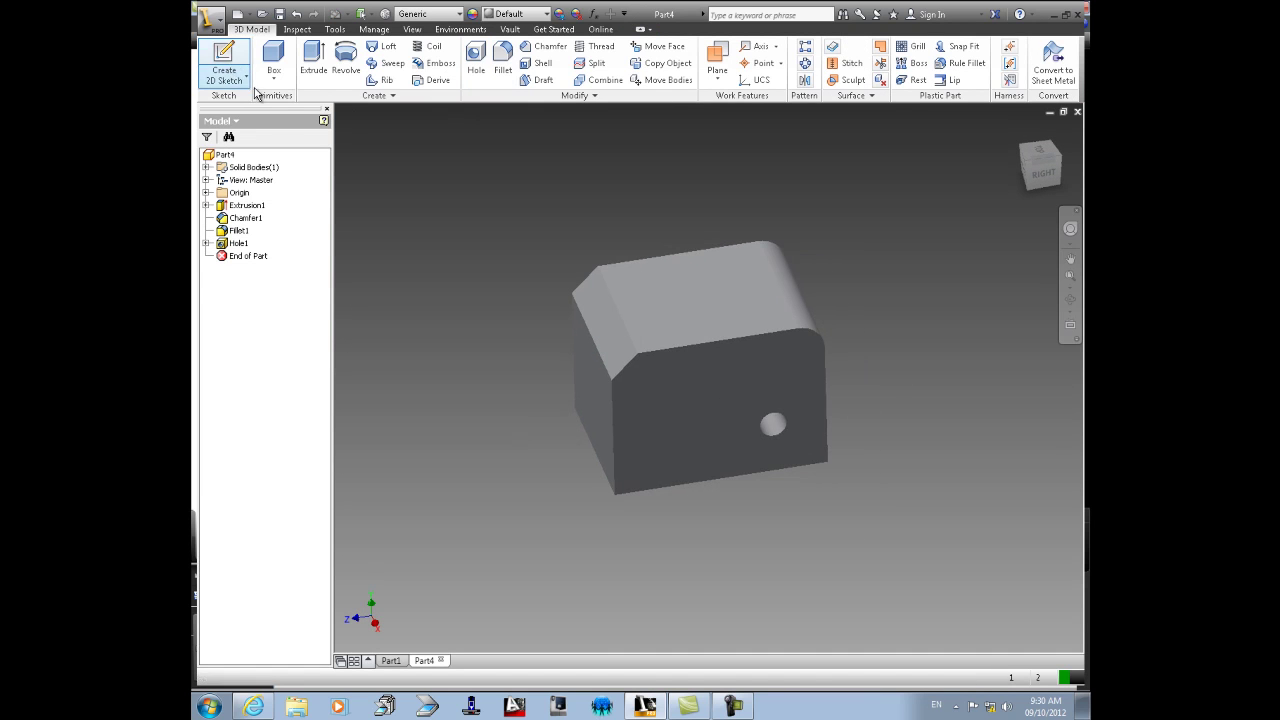
left_click(591, 405)
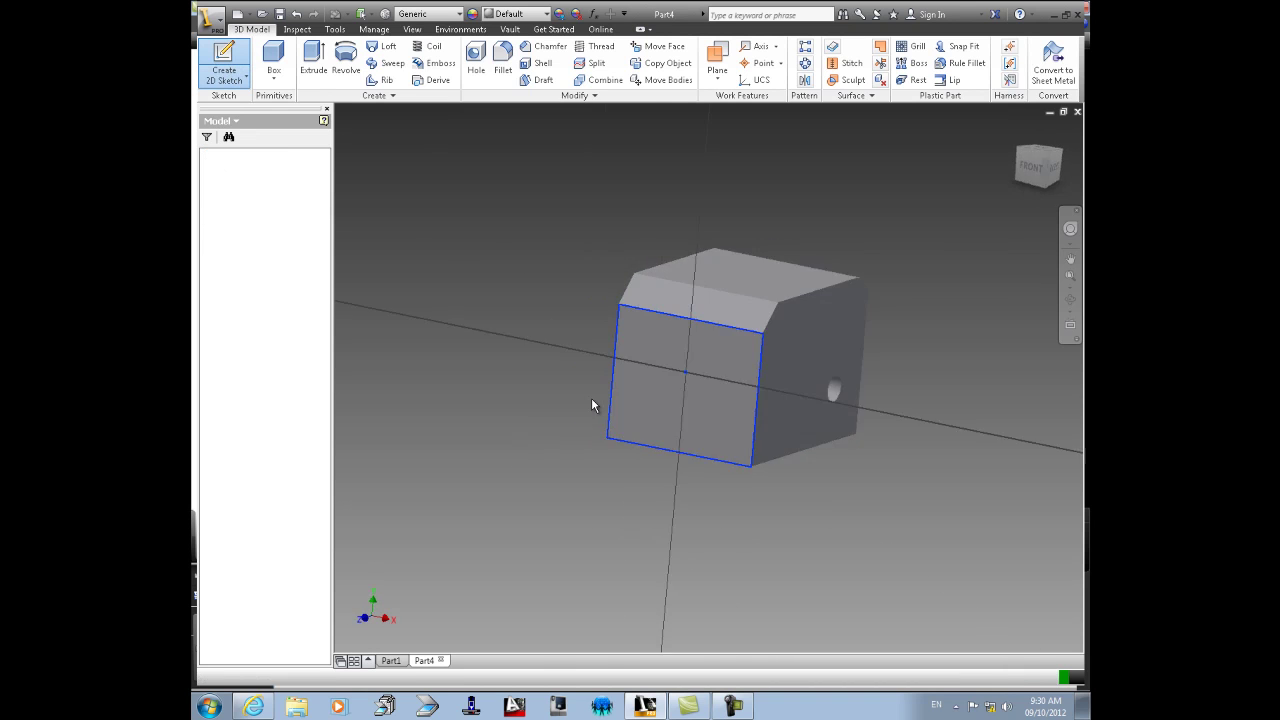
left_click(236, 50)
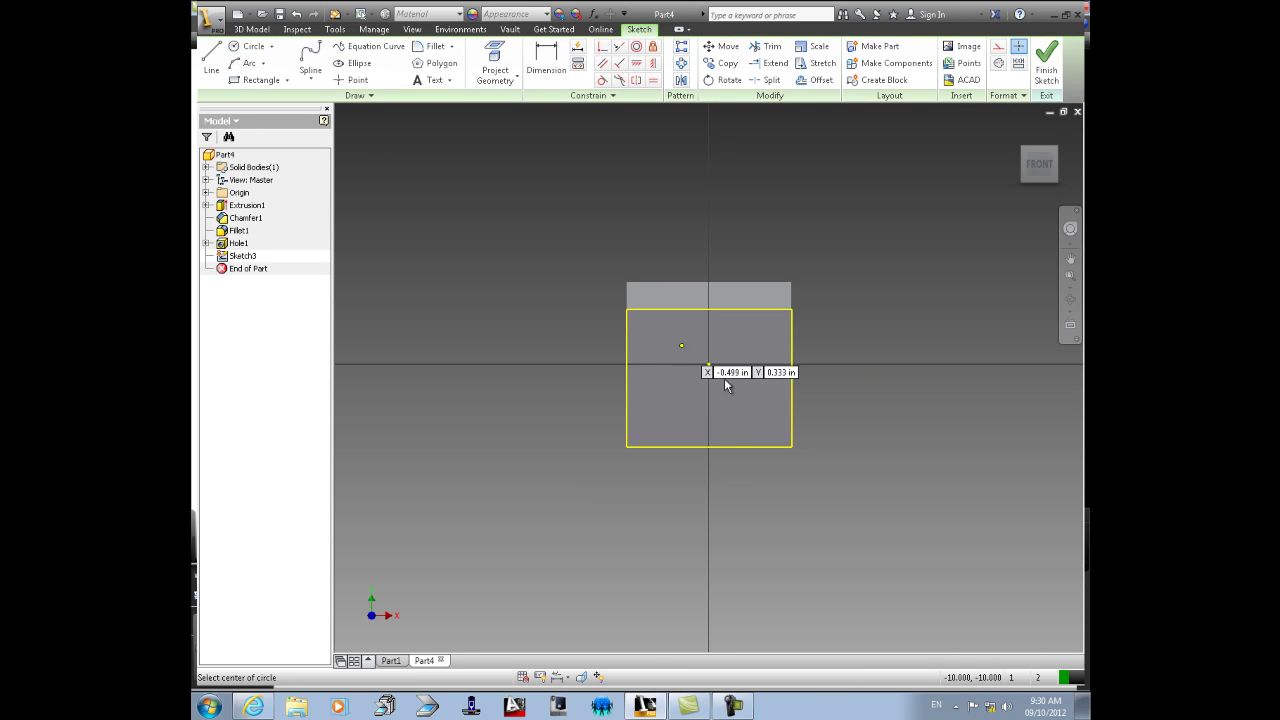
left_click(708, 396)
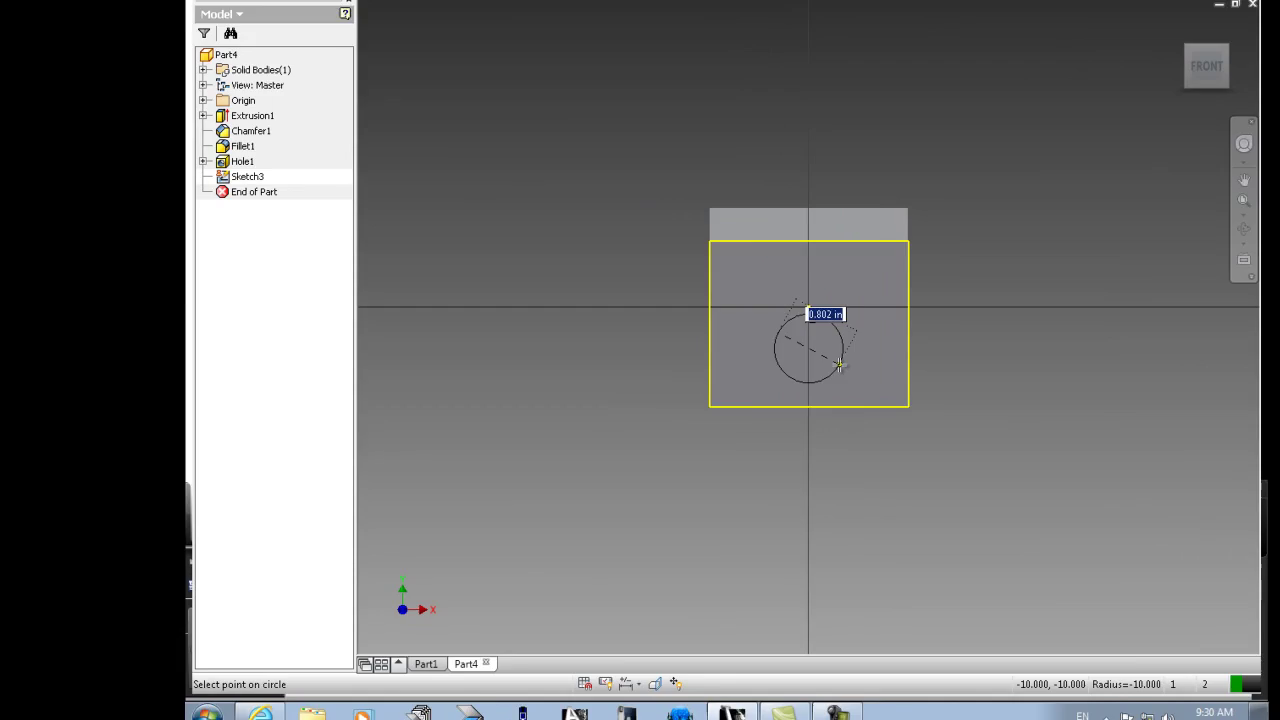
left_click(836, 372)
key("Escape")
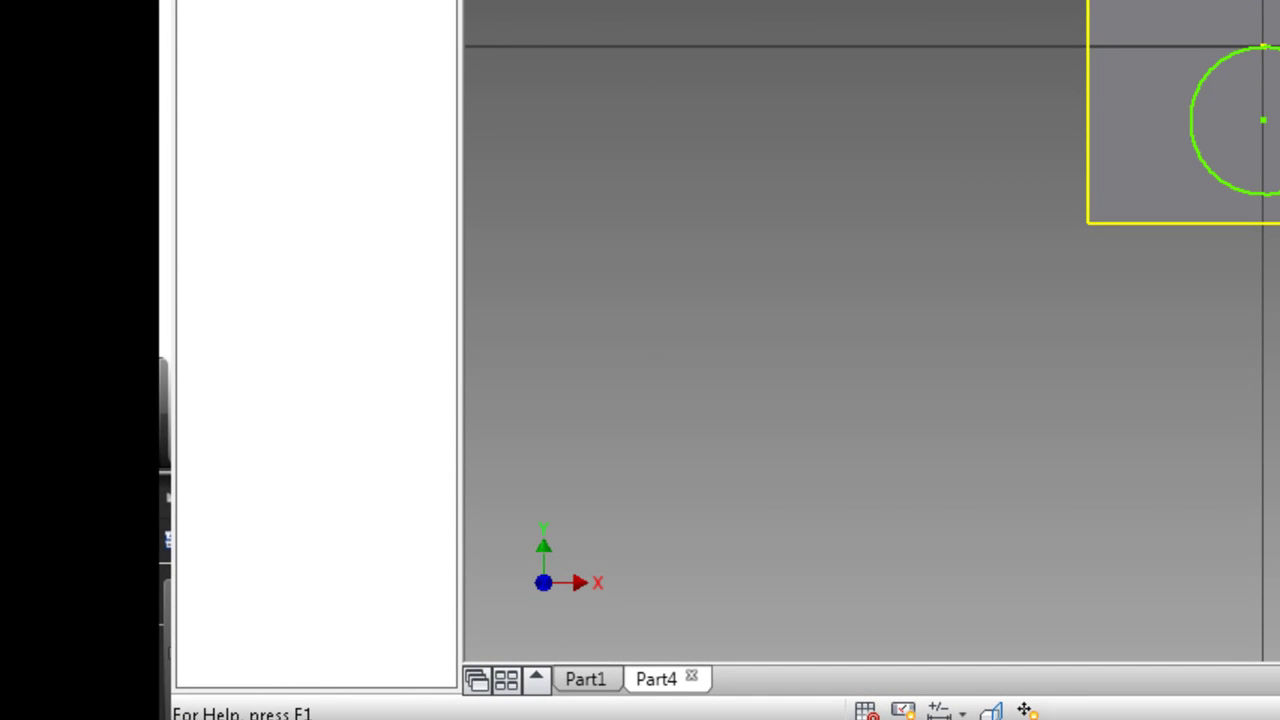
- Extrude the front-face circle as a cut 4 in into the block
middle_click_drag(1279, 90, 1052, 86, "shift")
key("e")
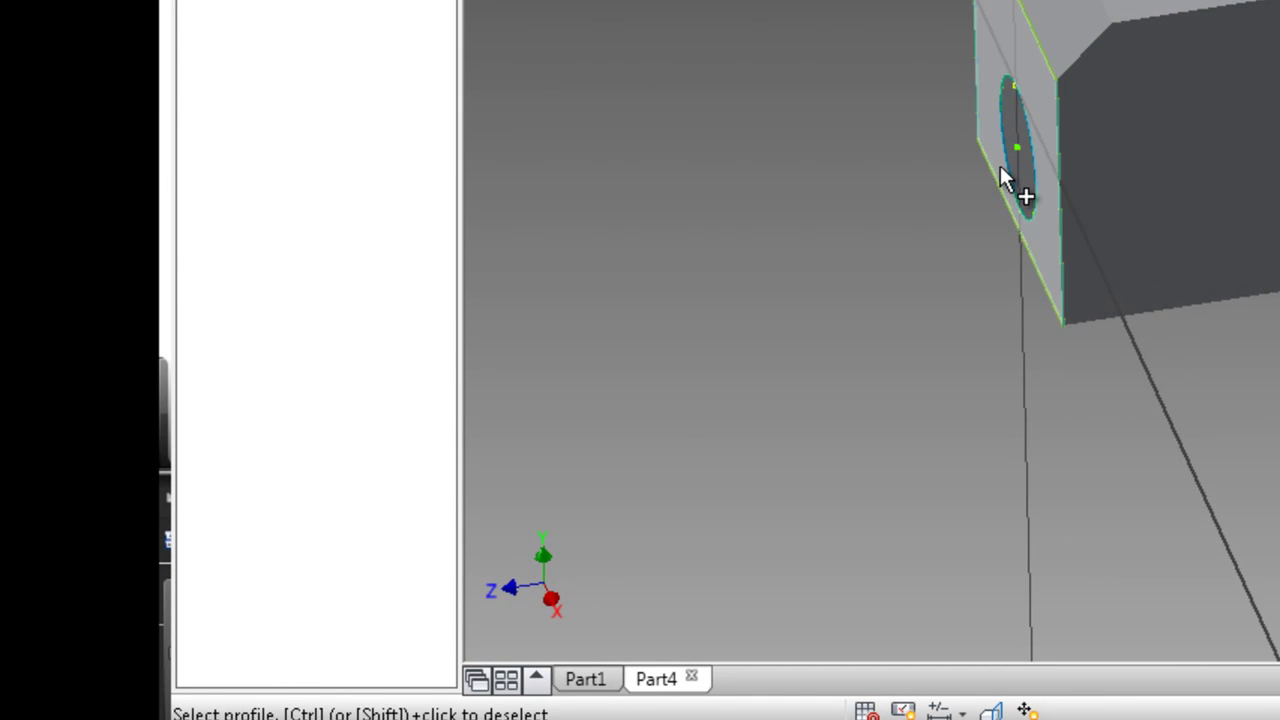
left_click(1028, 166)
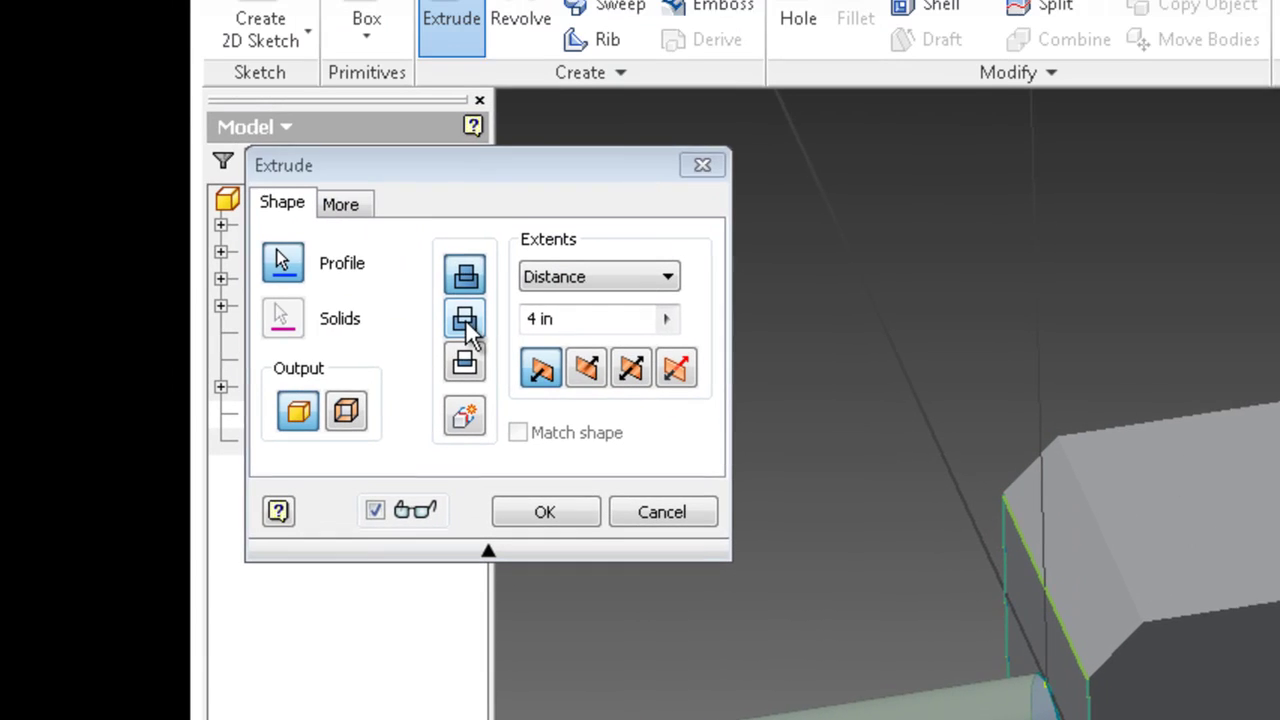
left_click(465, 324)
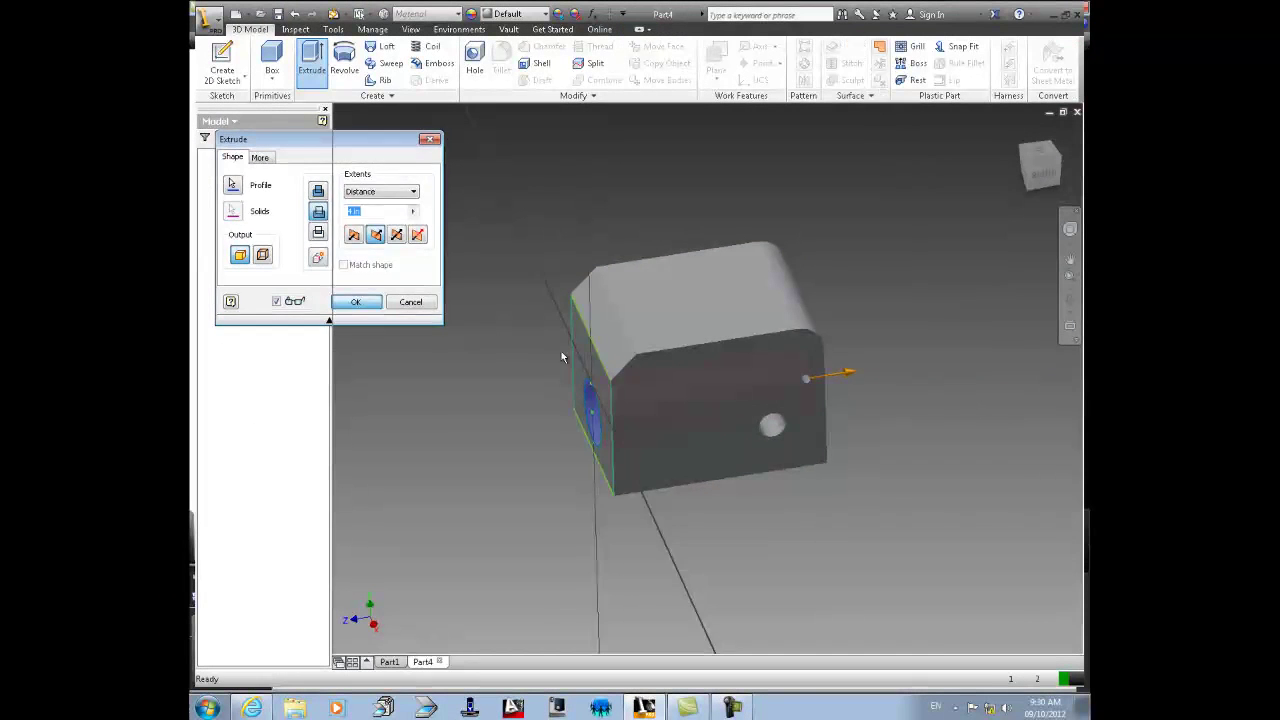
key("Return")
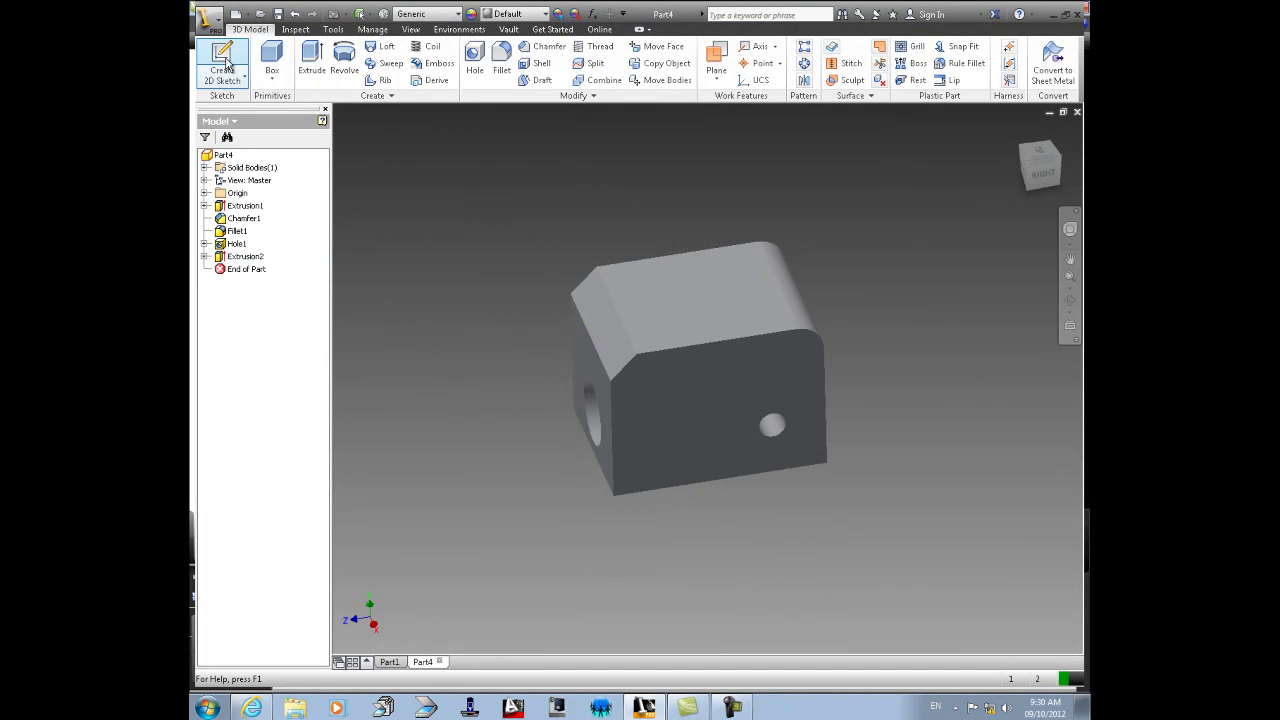
- Sketch a 1 in diameter circle on the block's top face, centred on the face's centre point
left_click(224, 62)
left_click(705, 294)
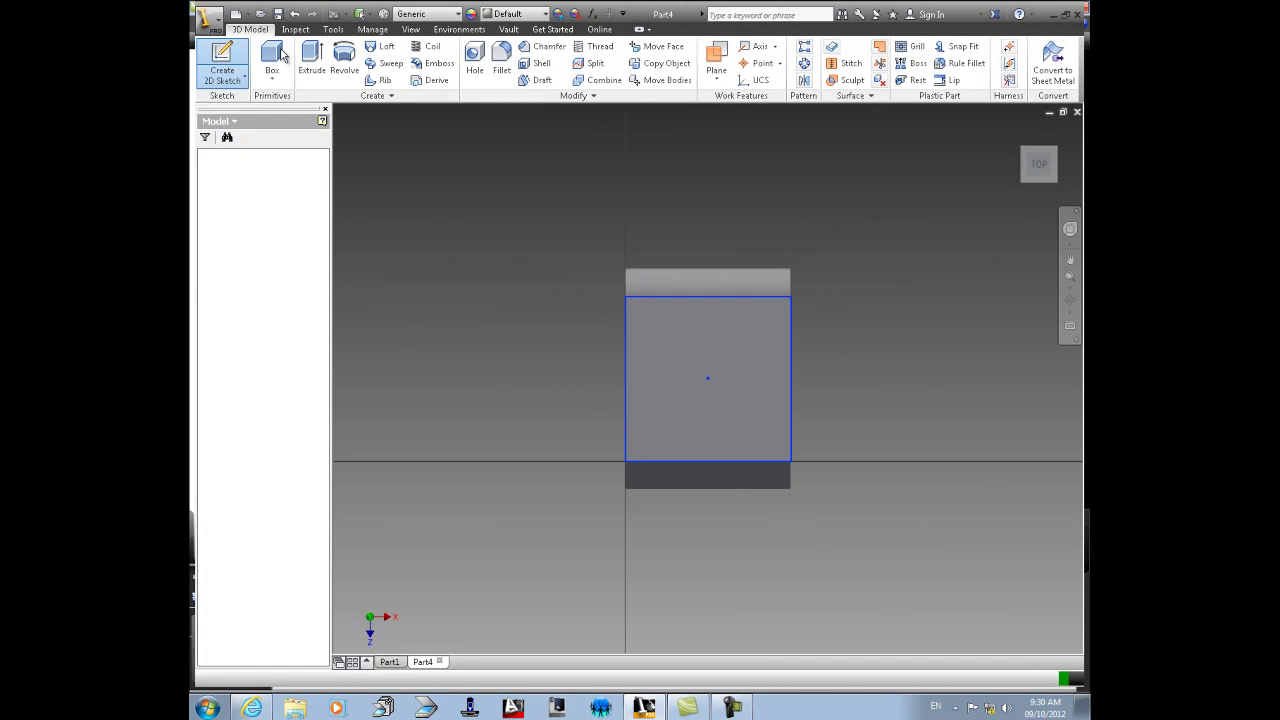
left_click(245, 48)
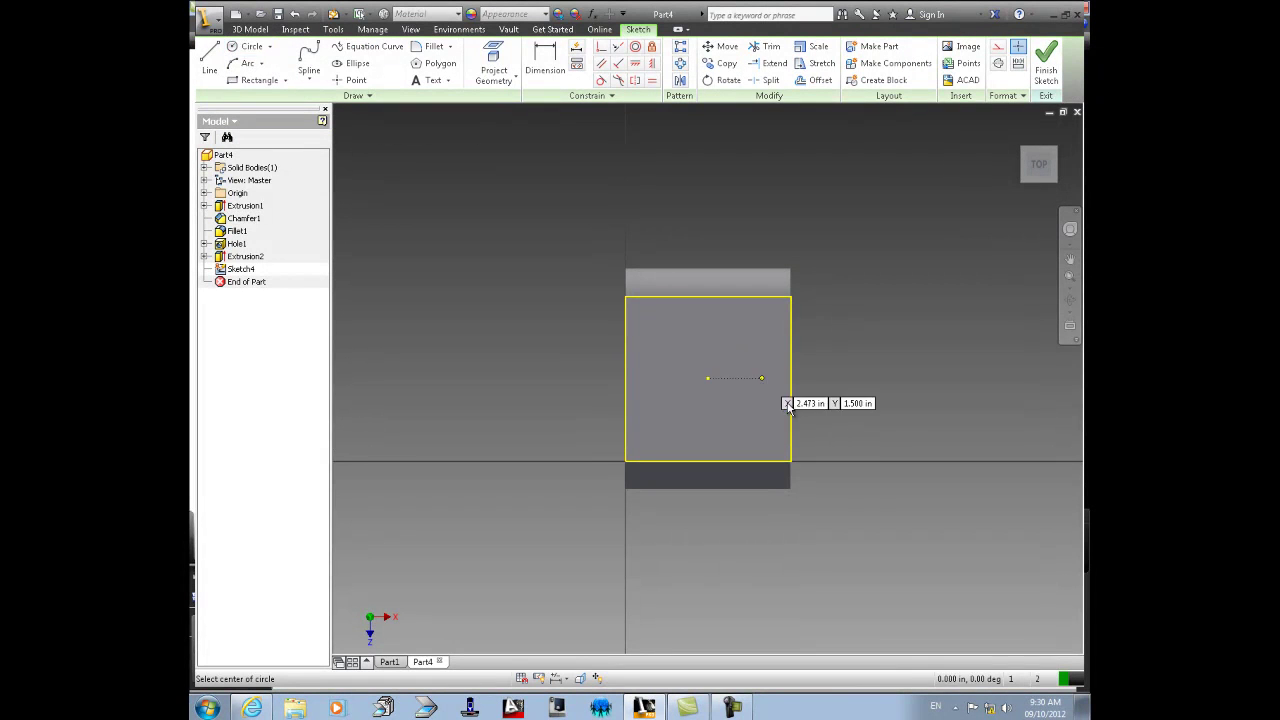
left_click(708, 379)
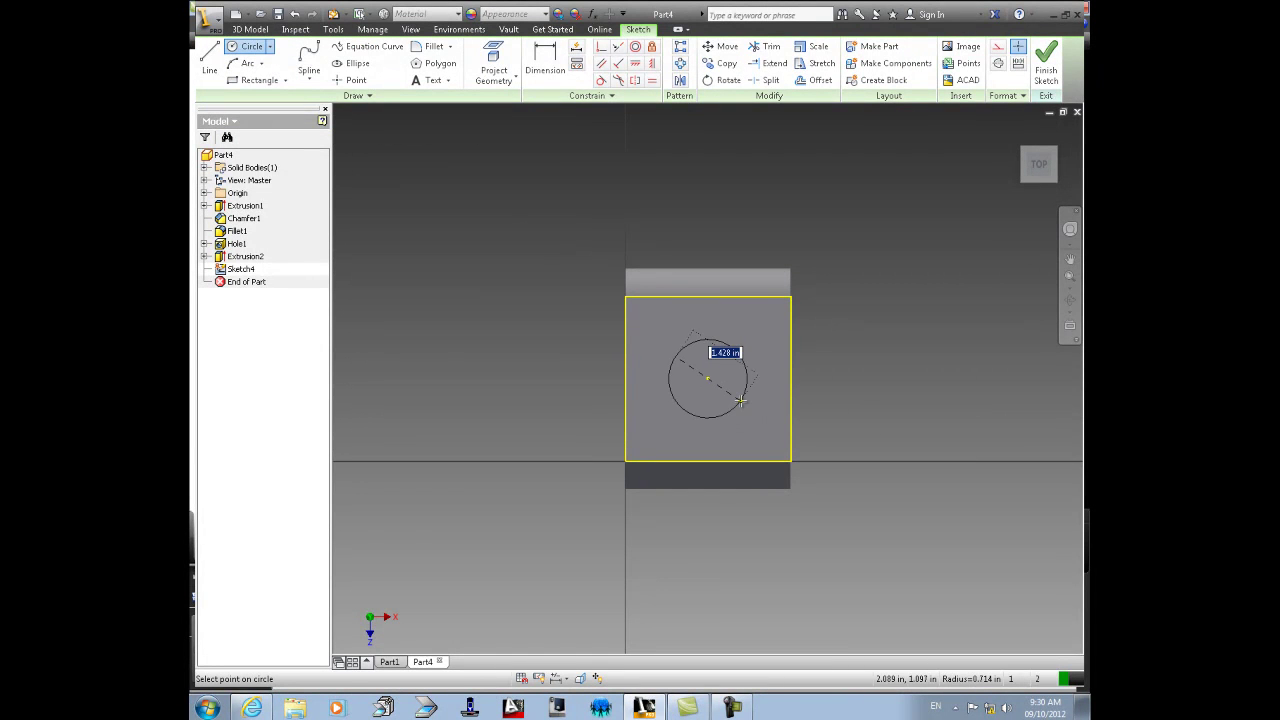
key("Return")
- Extrude the 1 in circle upward by distance, joining it to the block's top face as a cylindrical post
middle_click_drag(682, 387, 745, 335, "shift")
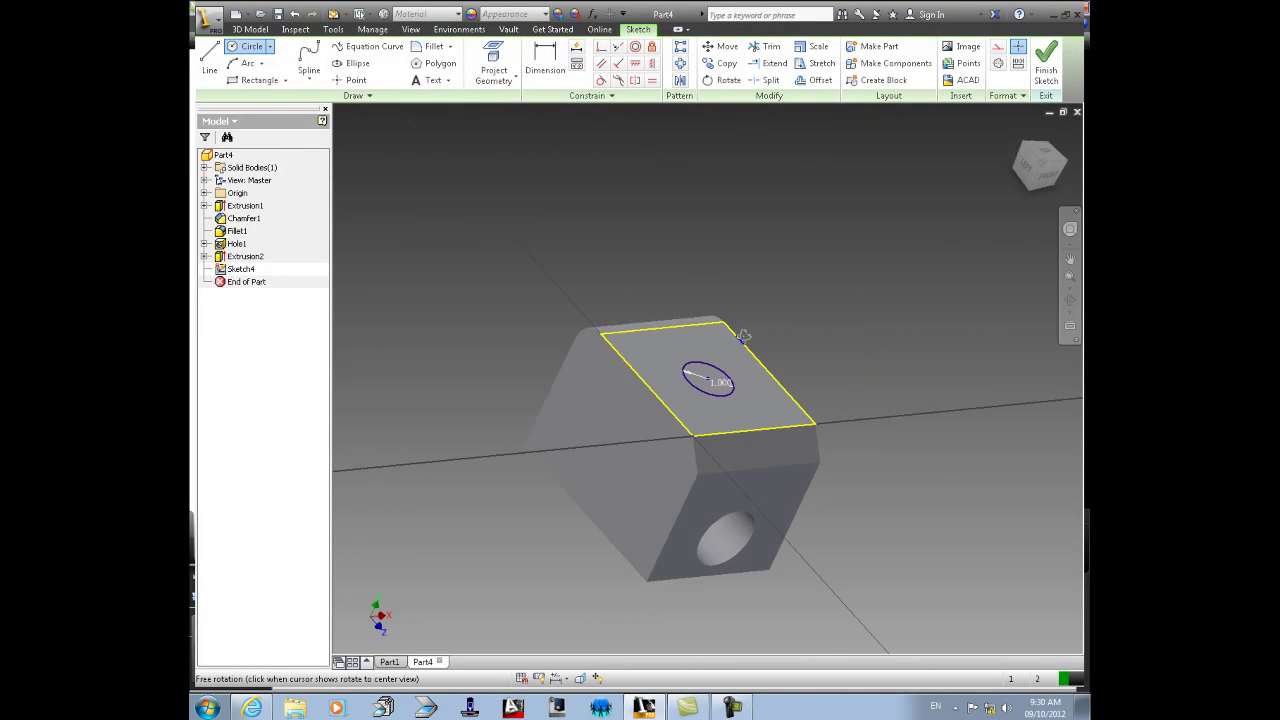
left_click(250, 29)
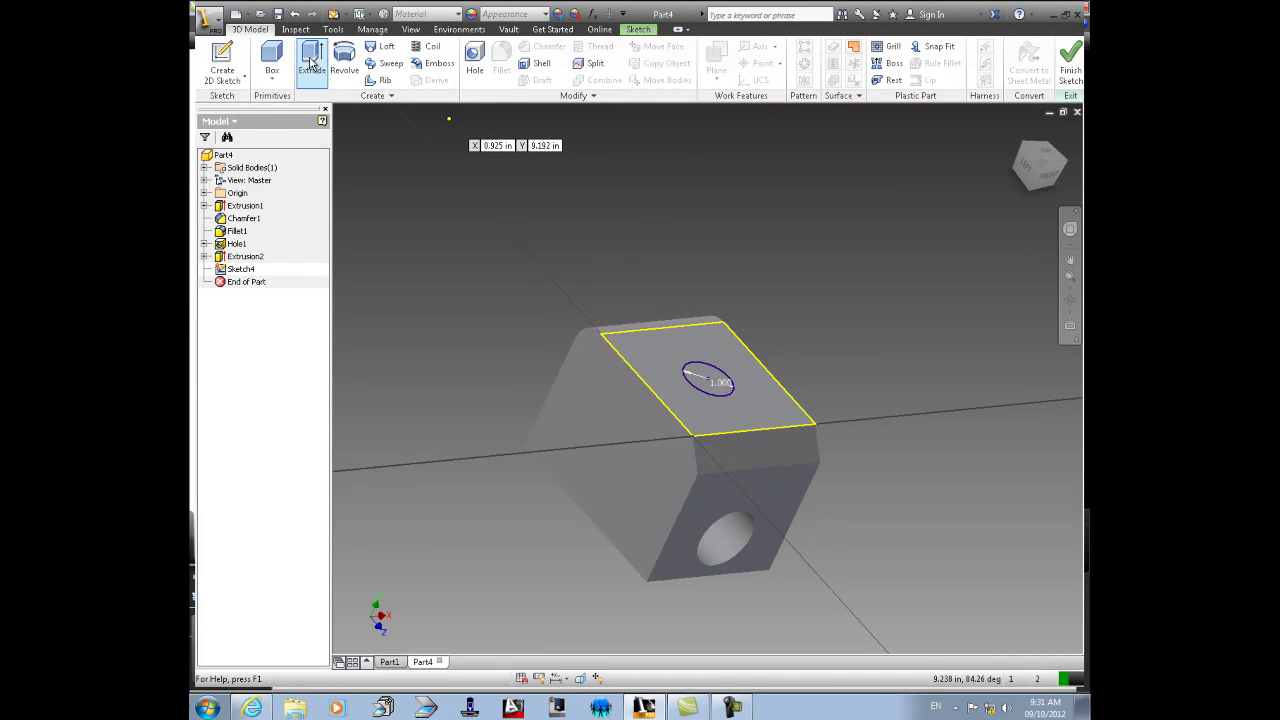
left_click(311, 62)
left_click(702, 376)
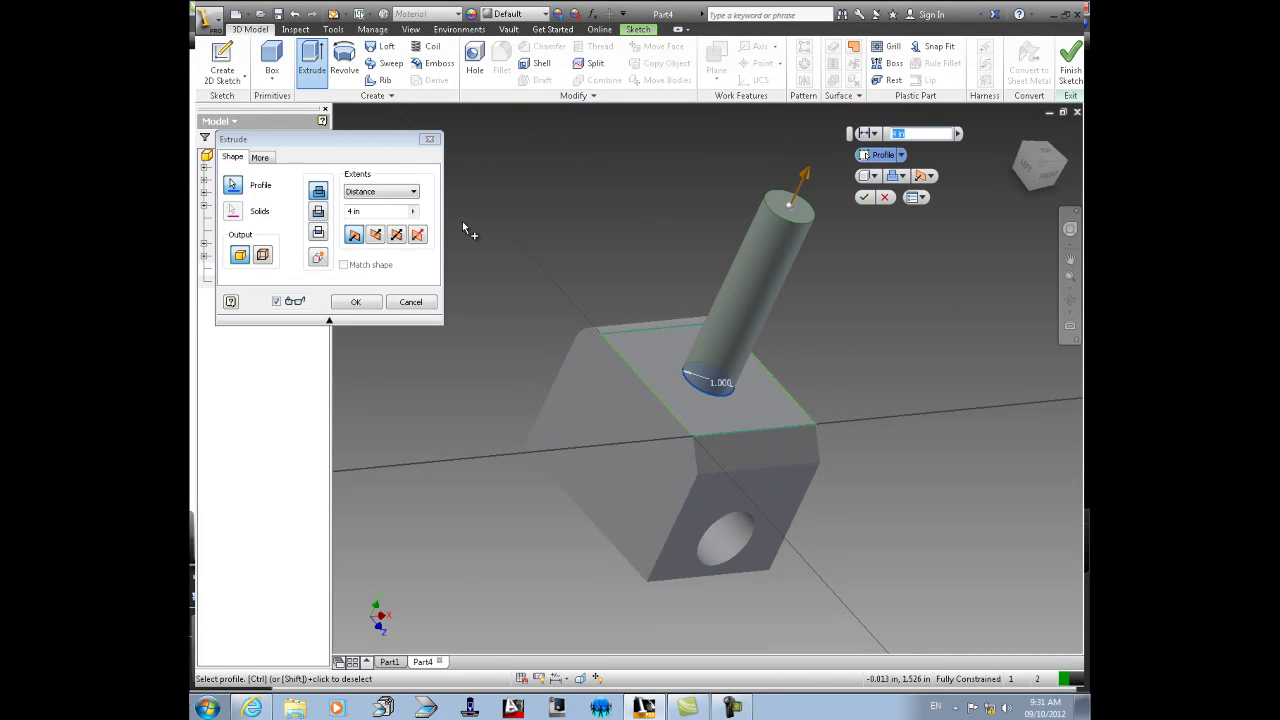
double_click(353, 212)
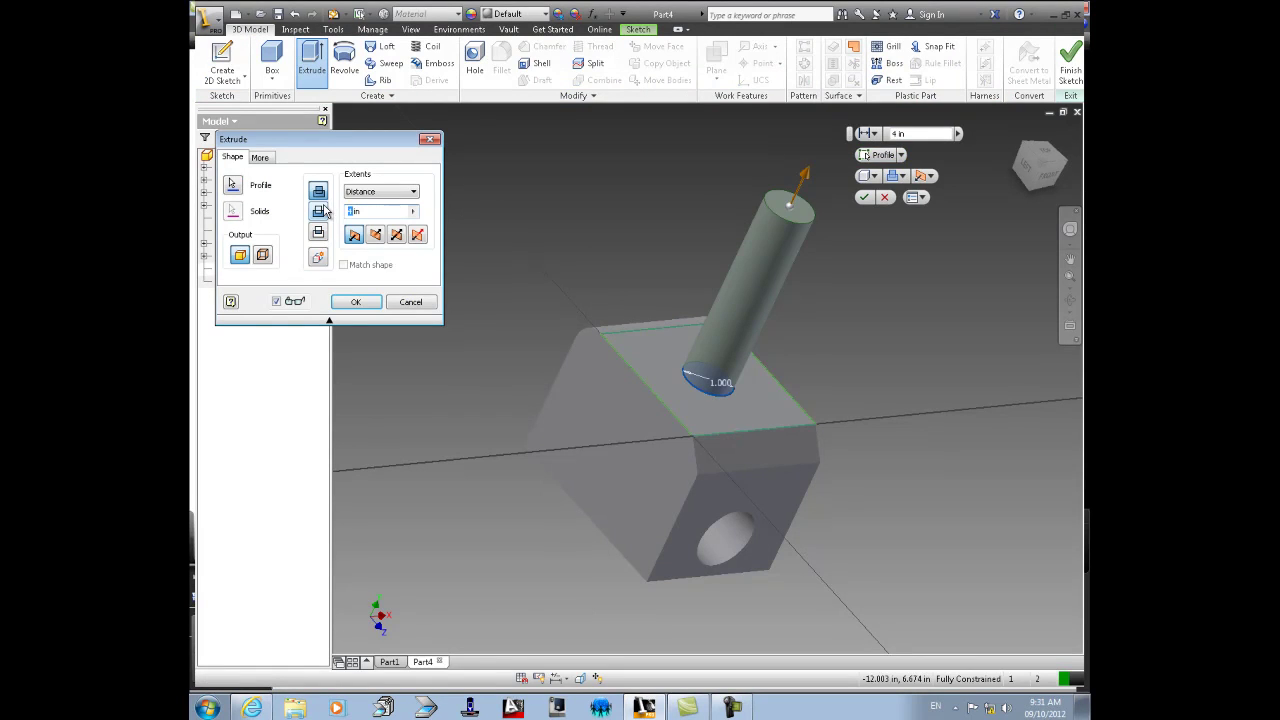
left_click(355, 301)
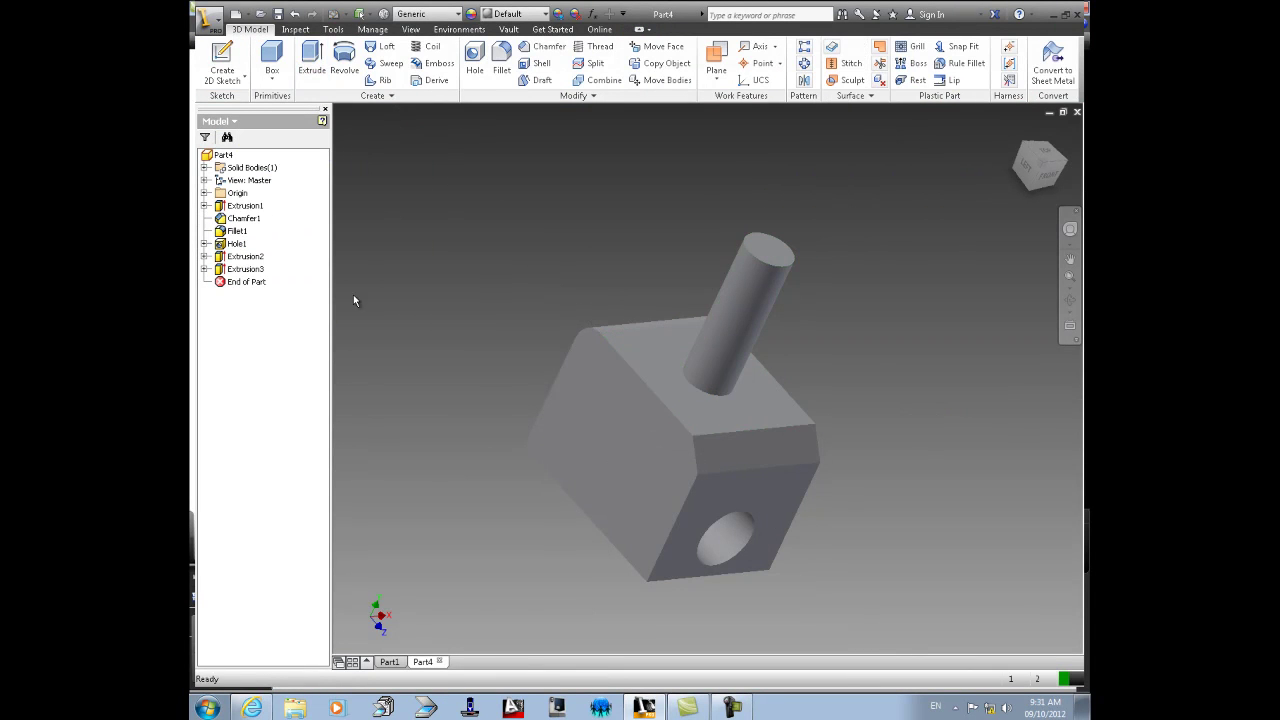
- Fillet the edge where the post meets the block's top face with a 0.5 in radius
left_click(505, 66)
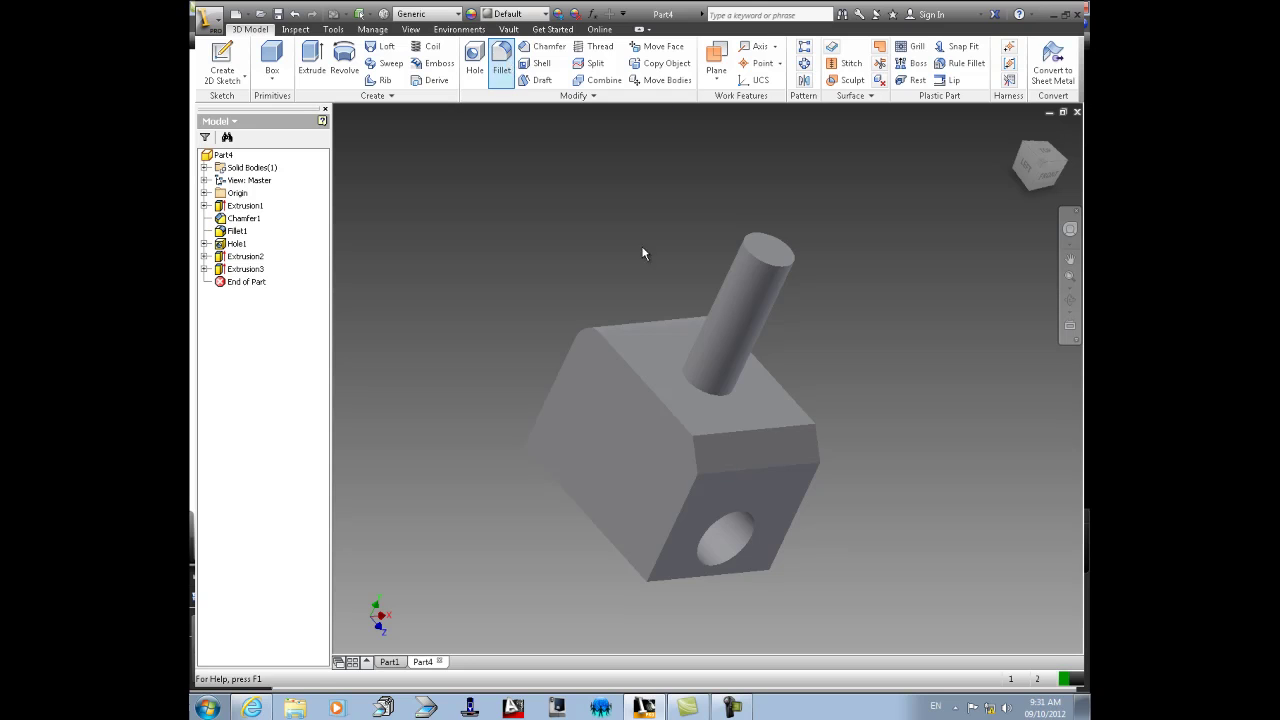
left_click(700, 390)
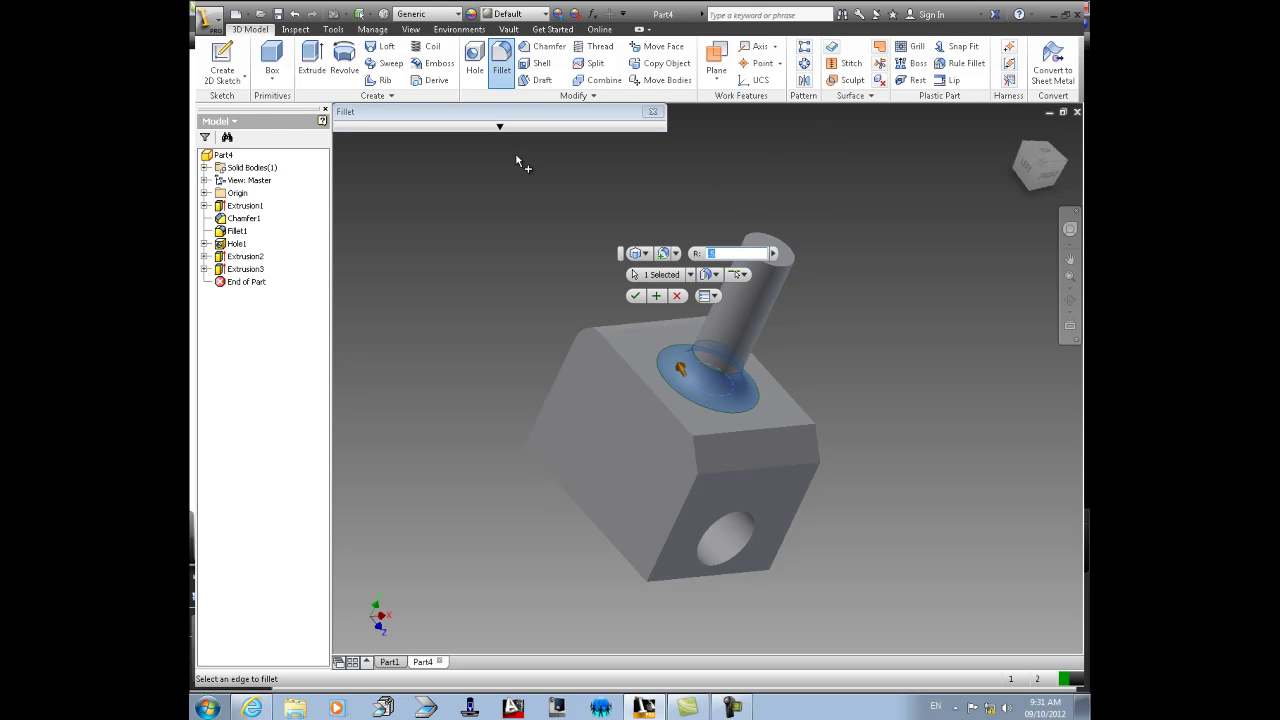
key("Return")
- Edit the fillet feature at the base of the post and reduce its radius
middle_click_drag(855, 396, 489, 320)
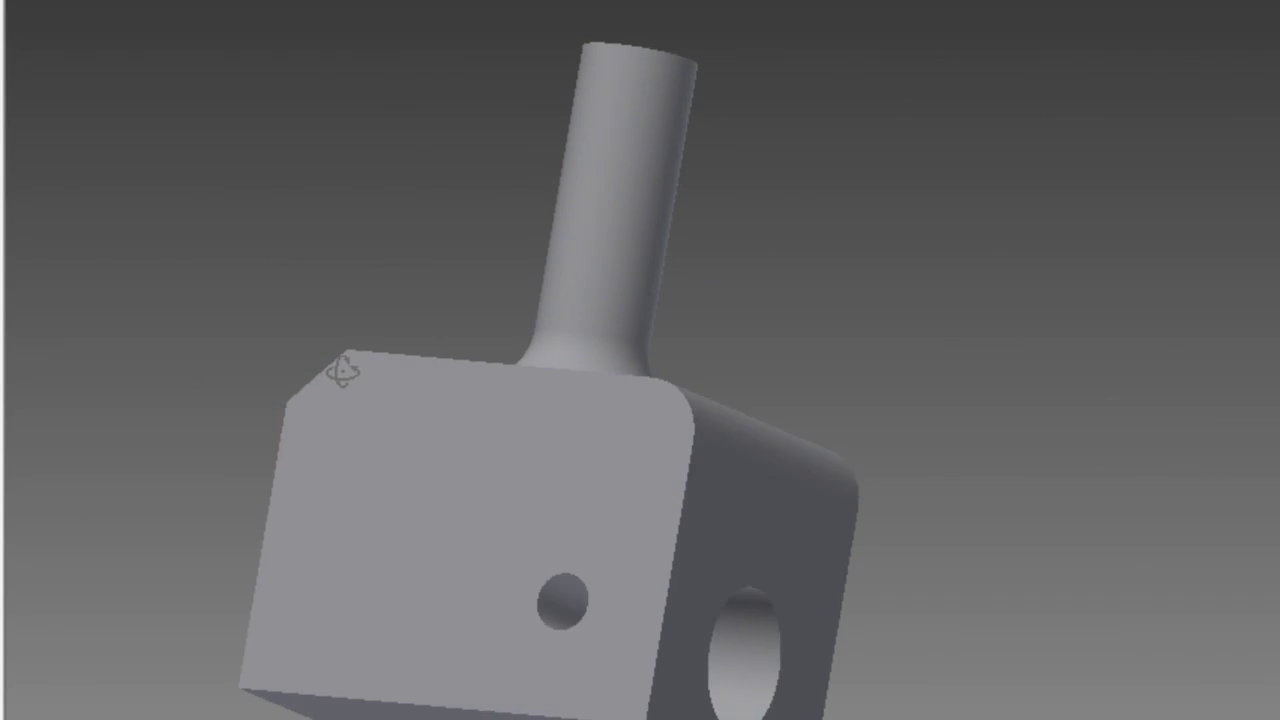
middle_click_drag(342, 372, 586, 470, "shift")
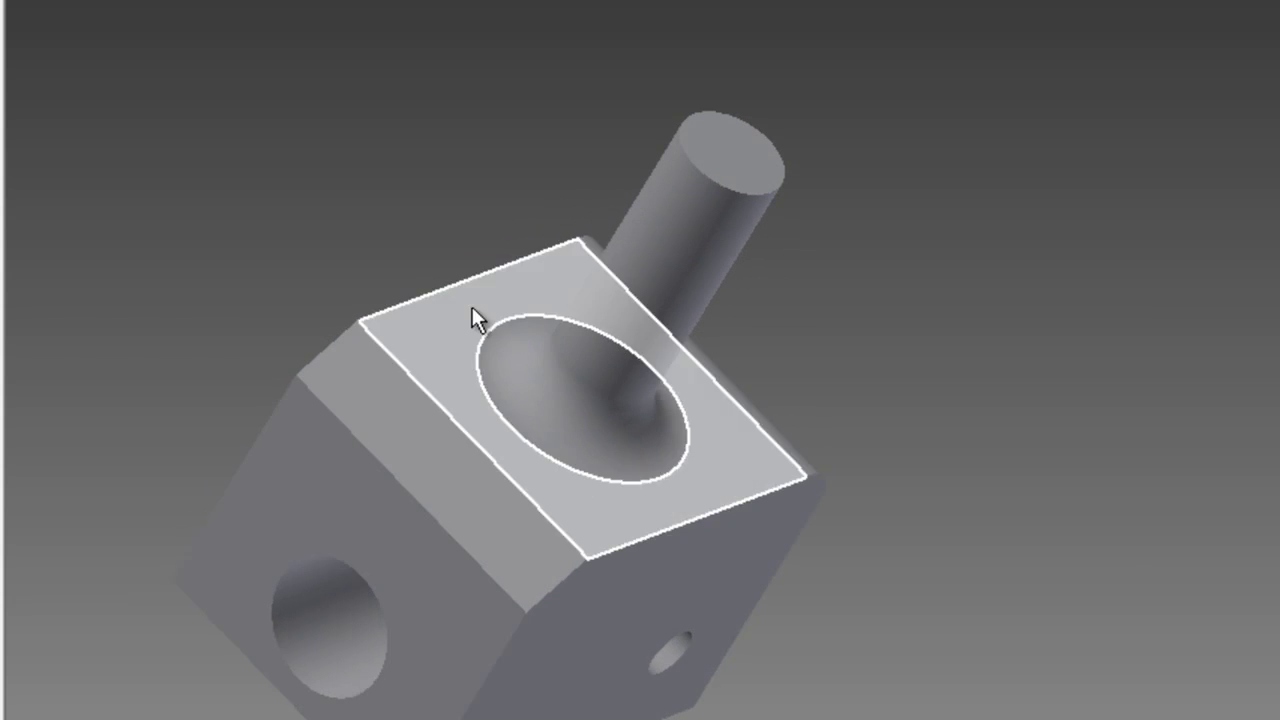
middle_click_drag(460, 207, 498, 168, "shift")
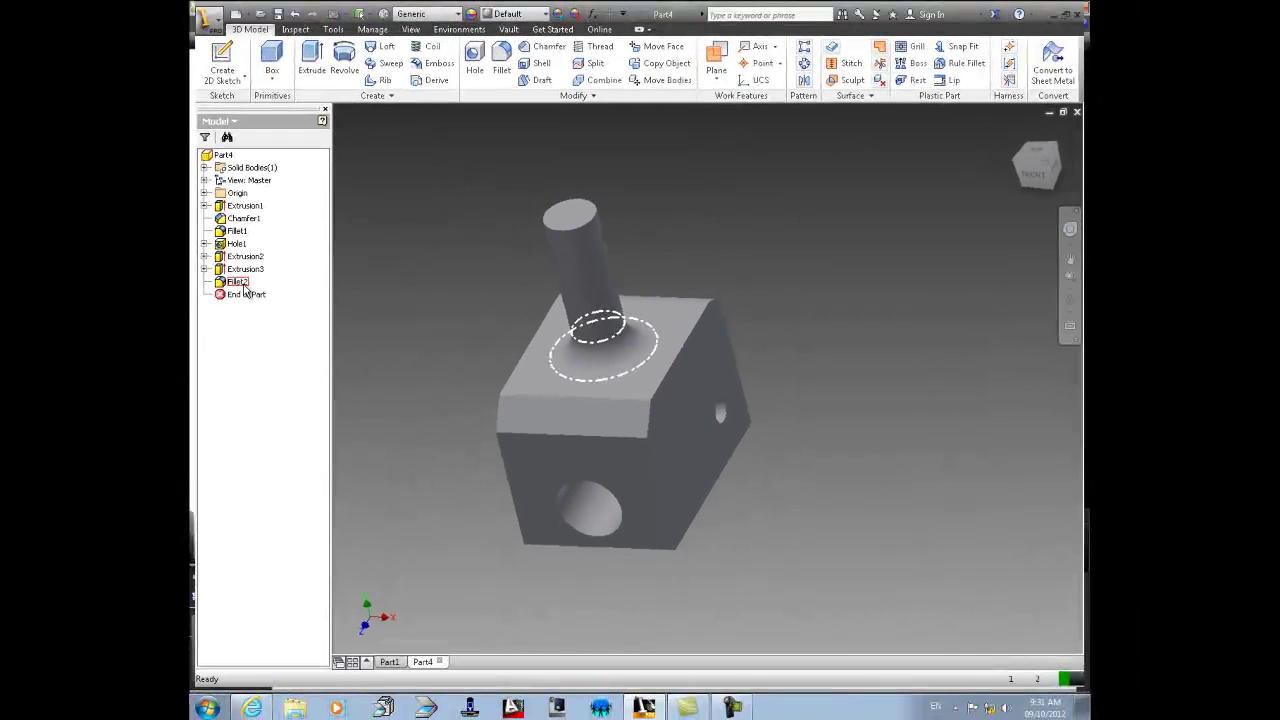
right_click(243, 285)
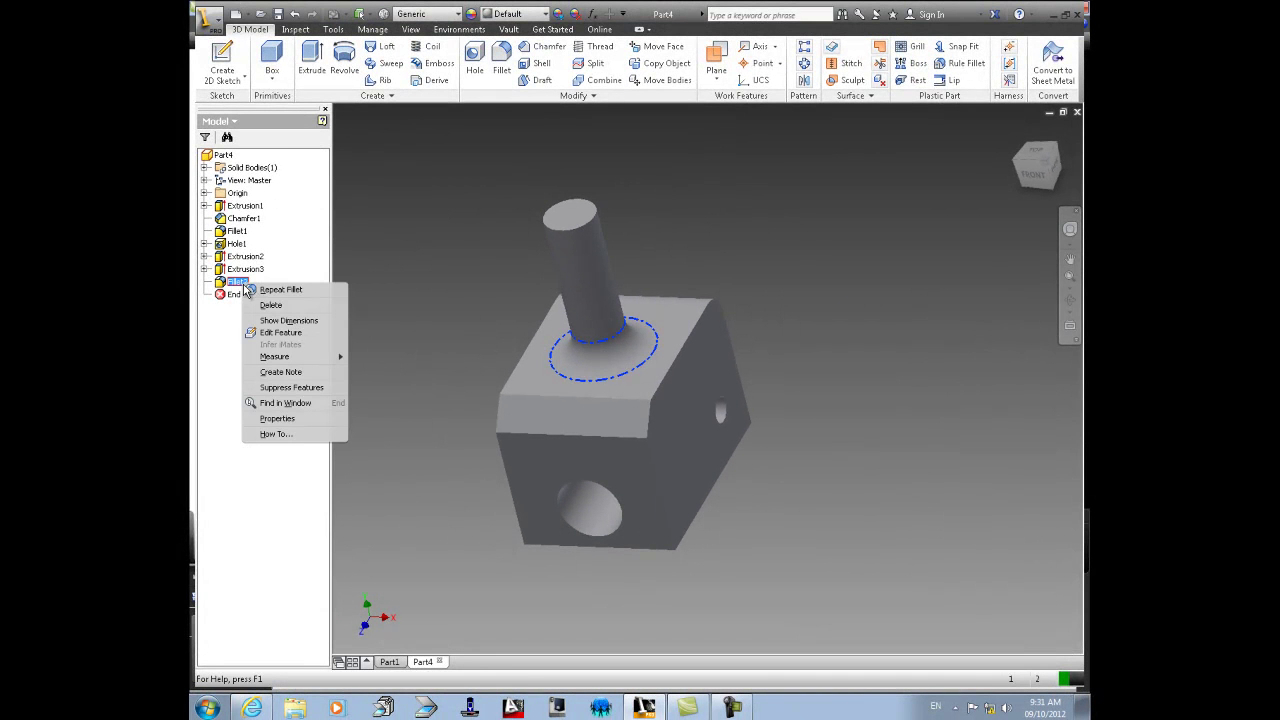
left_click(288, 333)
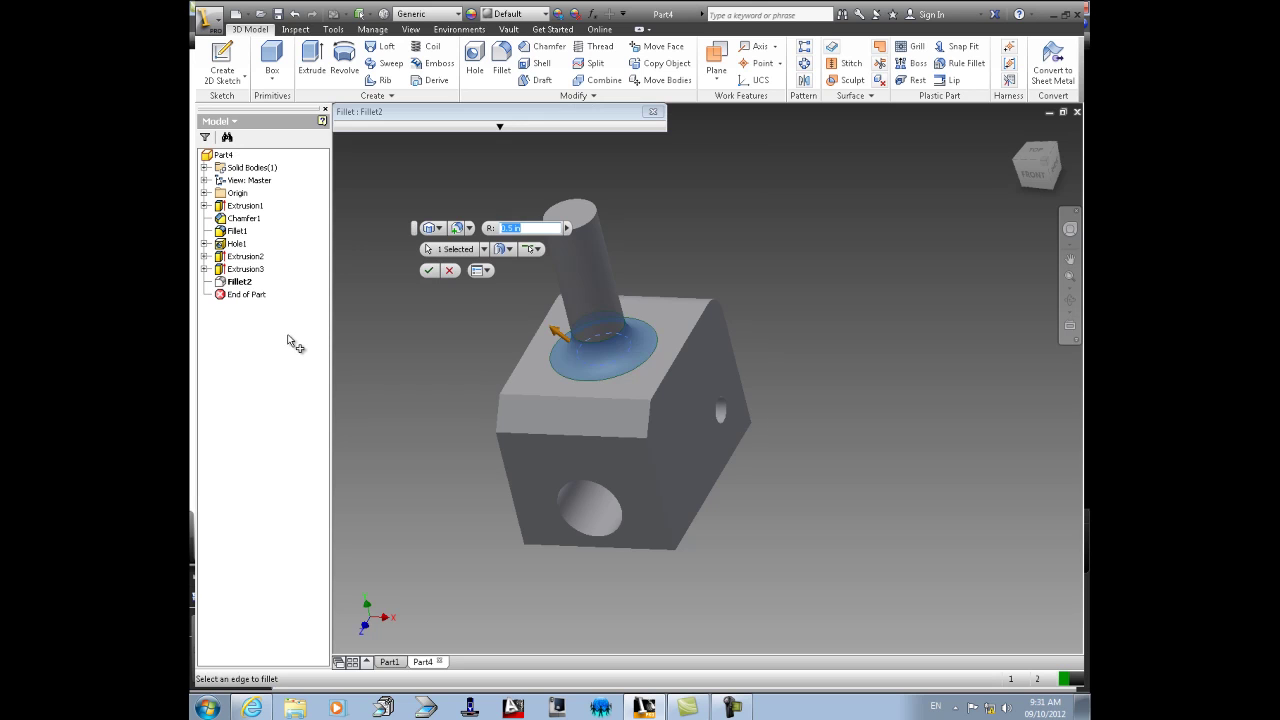
key("Return")
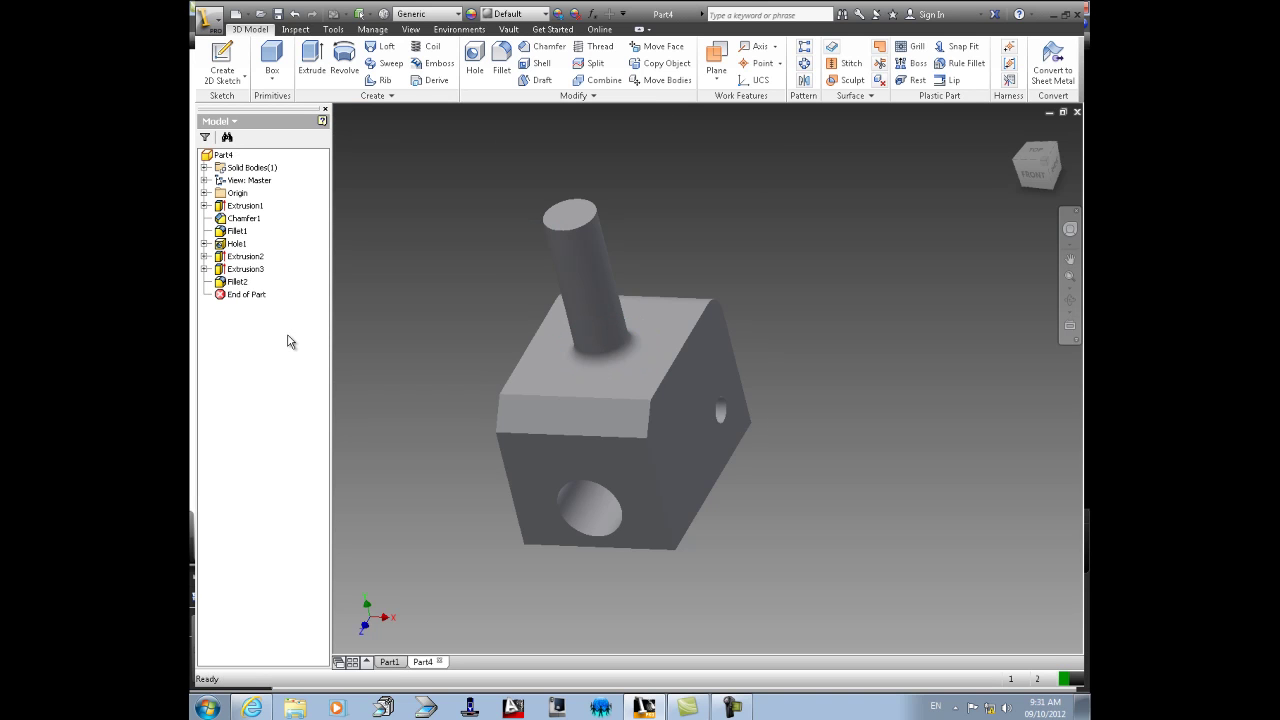
- Edit the base extrusion's sketch to make the rectangle 5 in high and 5 in wide, and finish the sketch
left_click(205, 205)
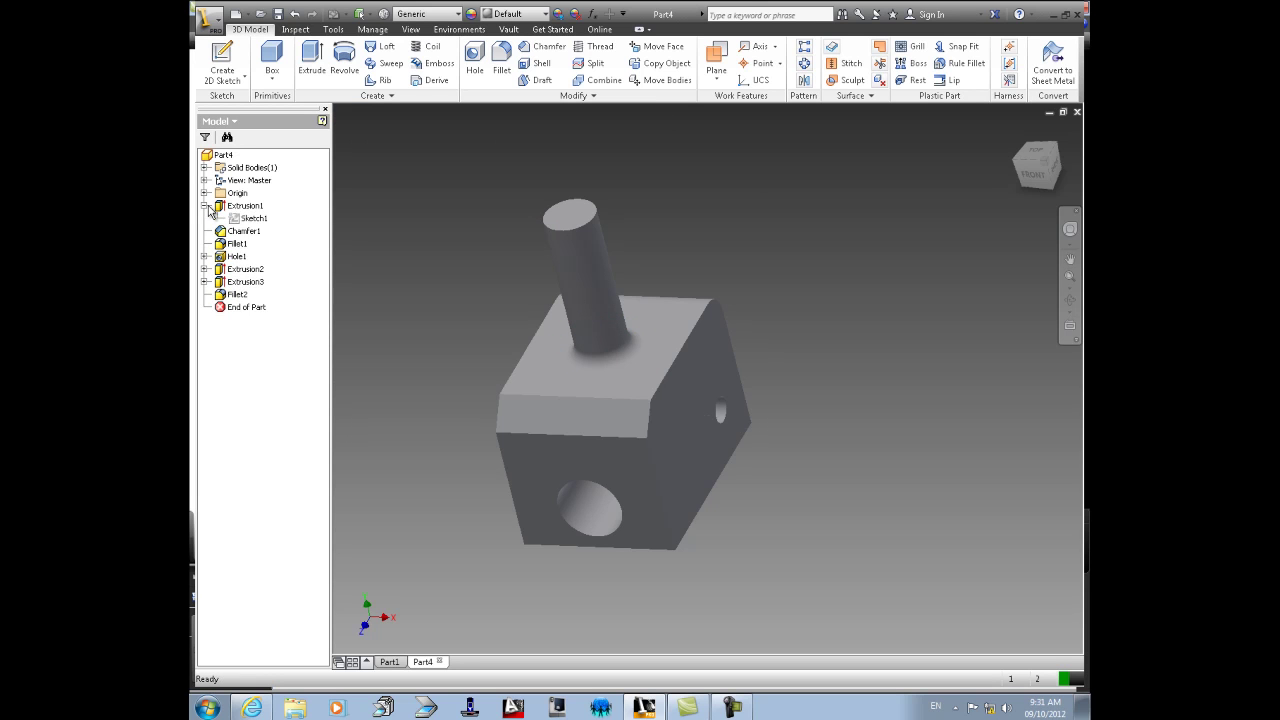
right_click(263, 226)
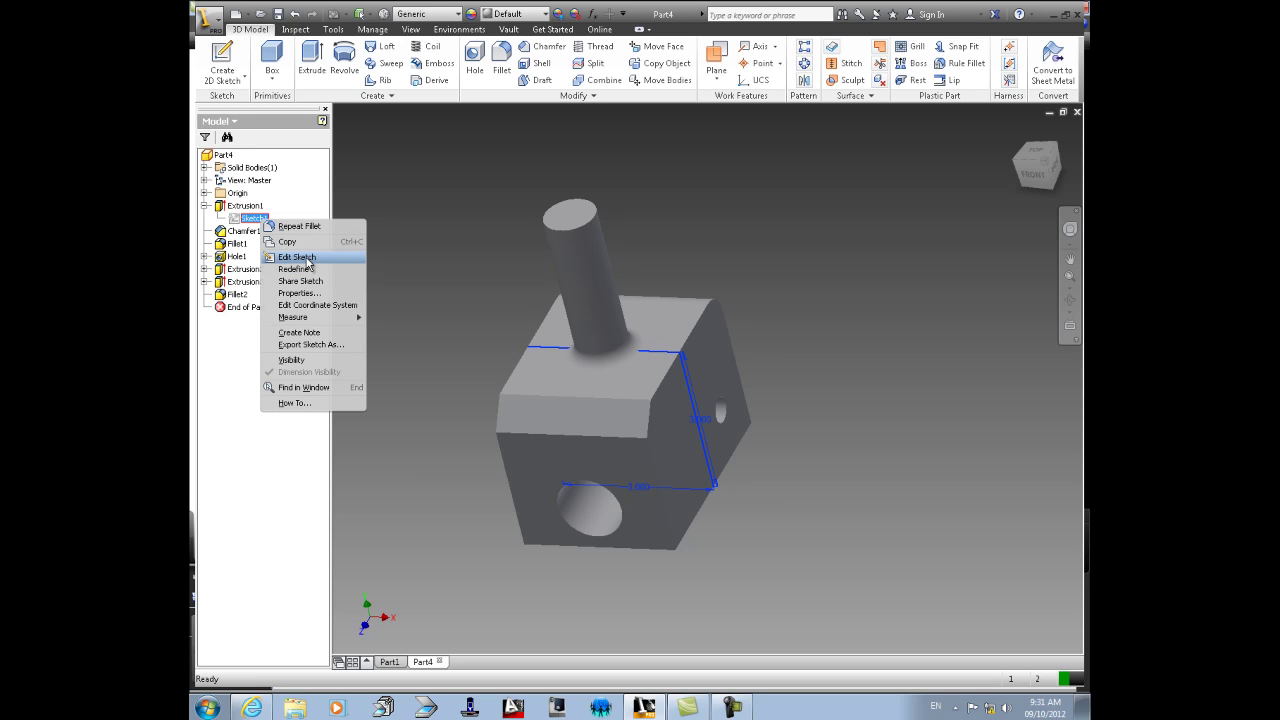
left_click(297, 257)
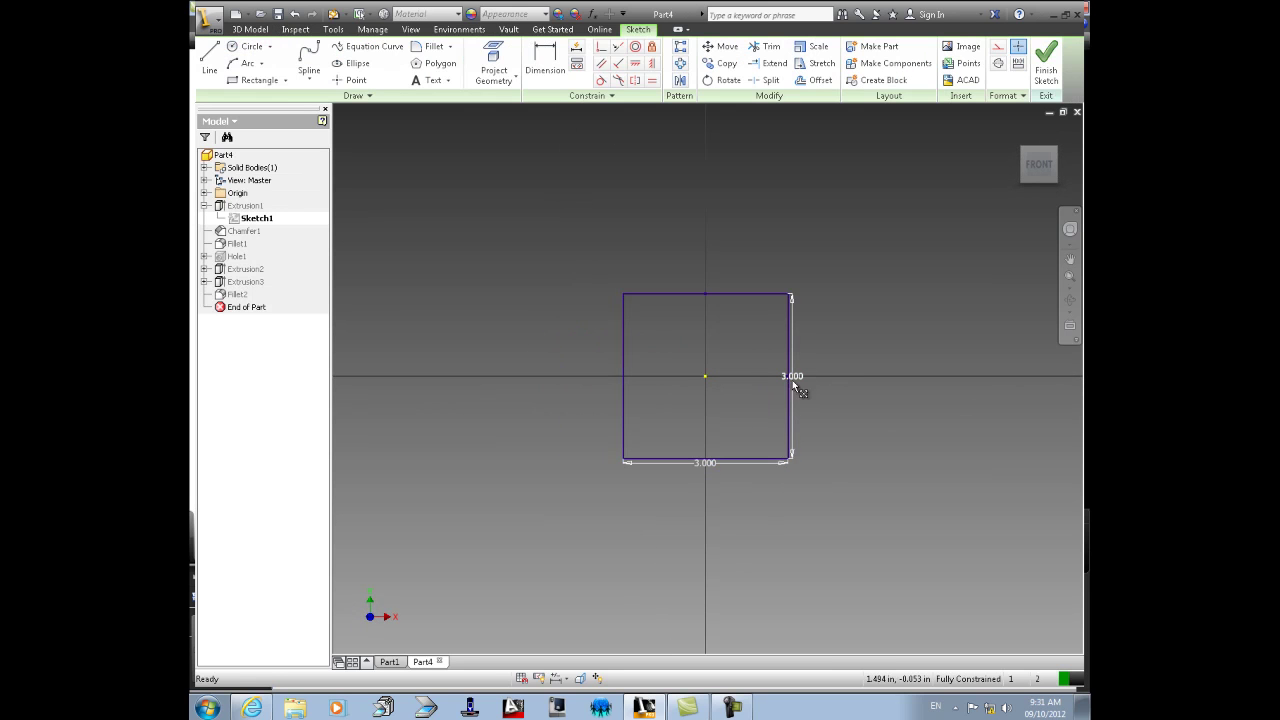
double_click(792, 377)
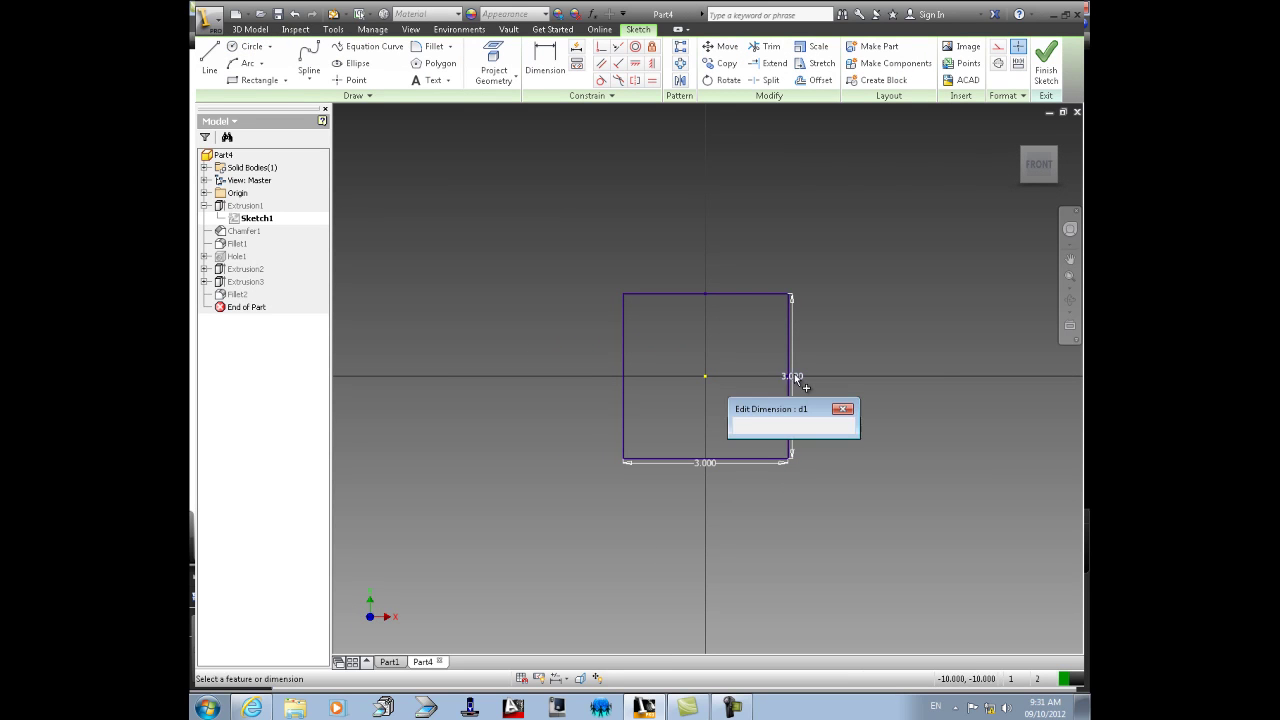
type("5")
key("Return")
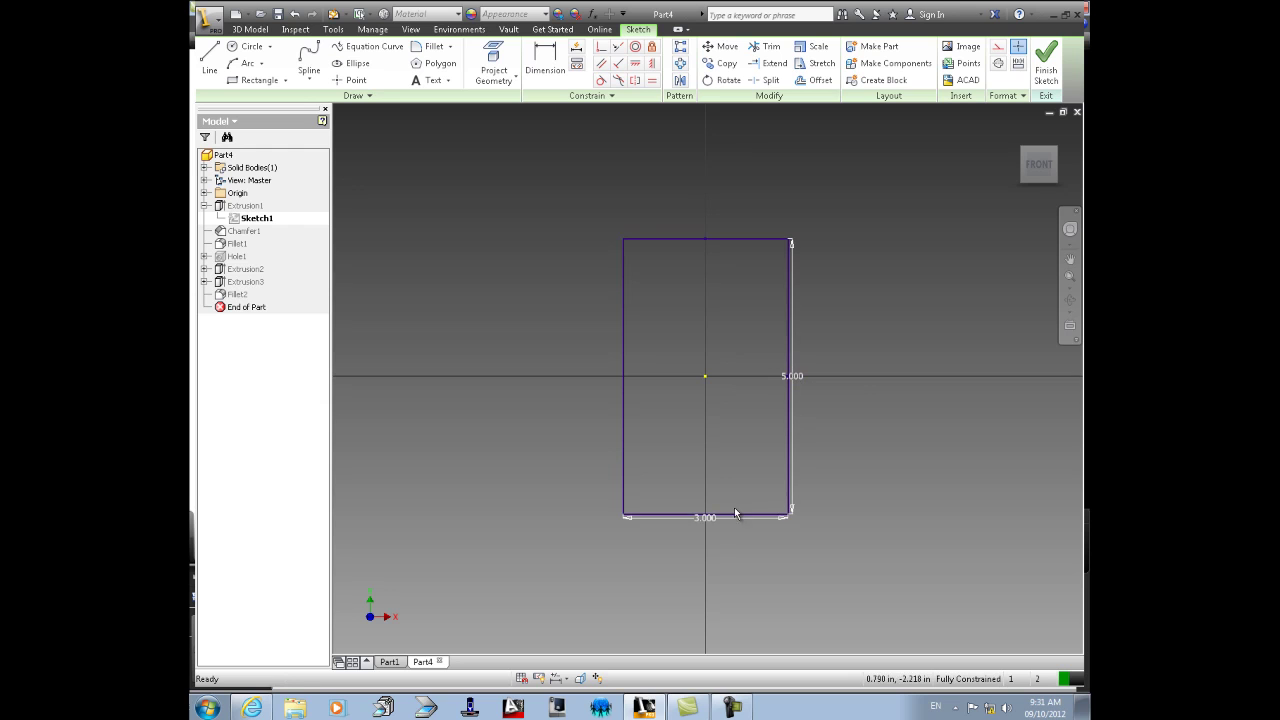
double_click(706, 517)
type("5")
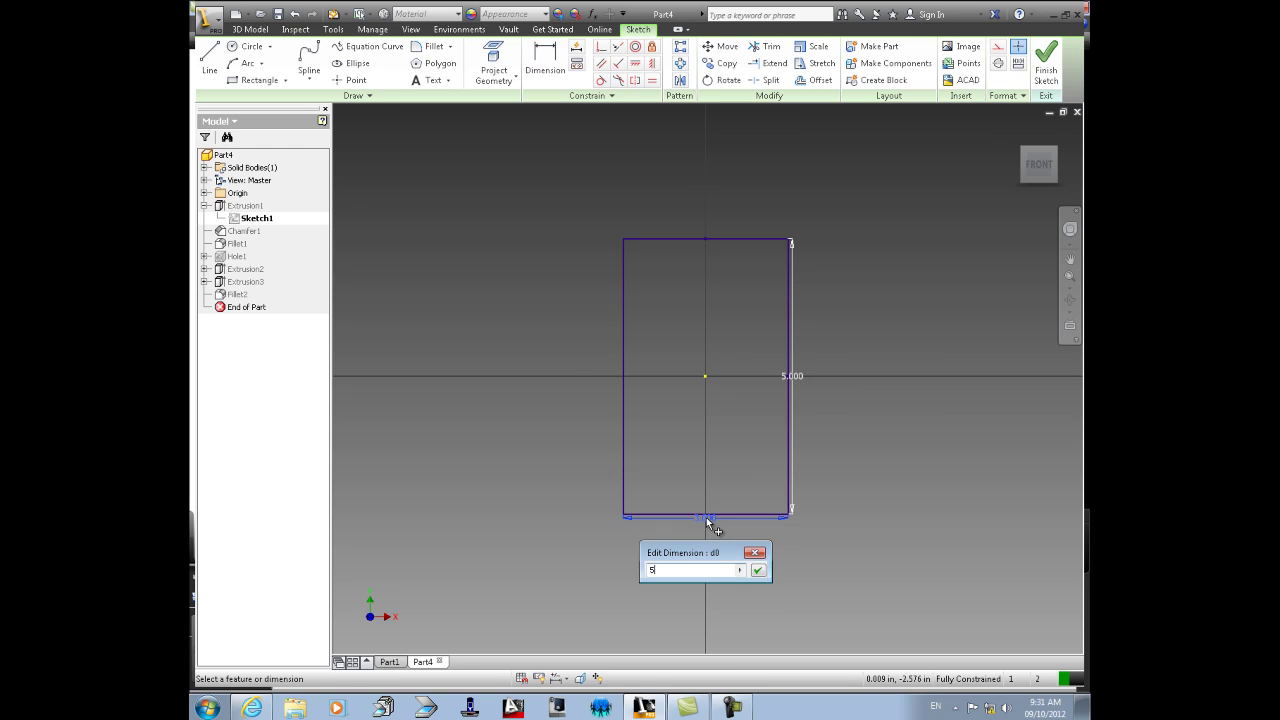
key("Return")
left_click(1047, 62)
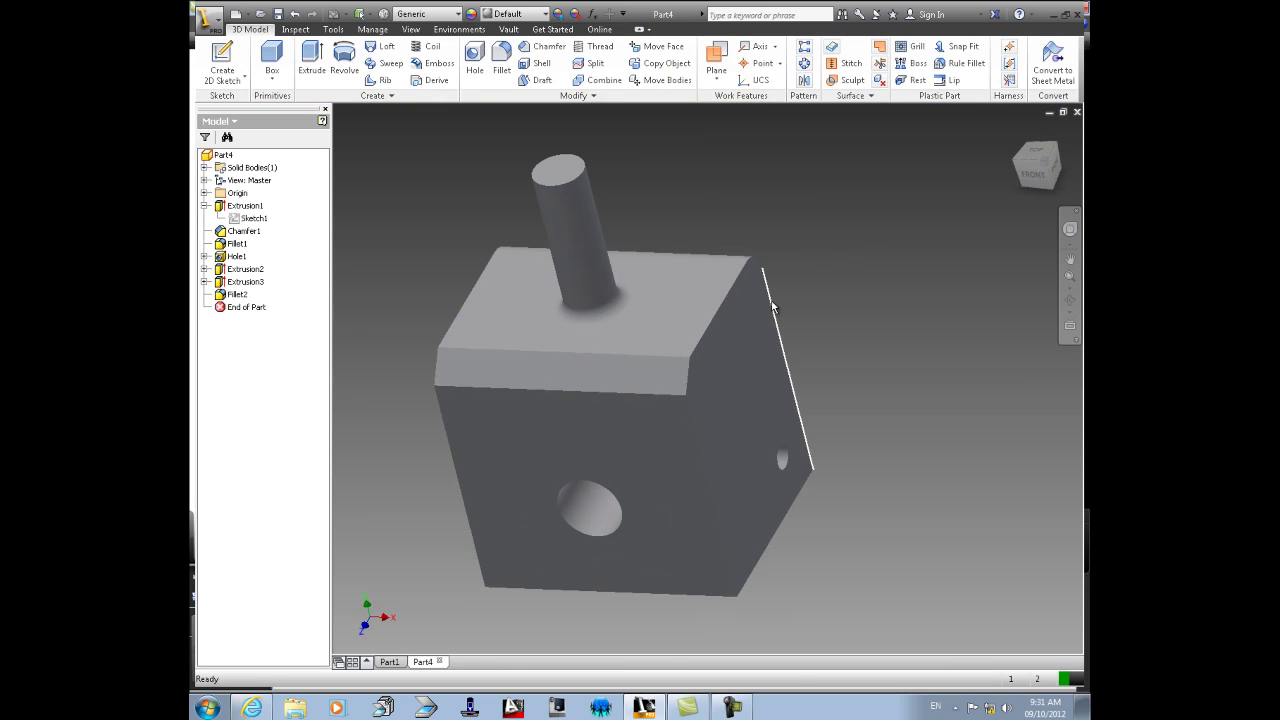
middle_click_drag(614, 366, 581, 343, "shift")
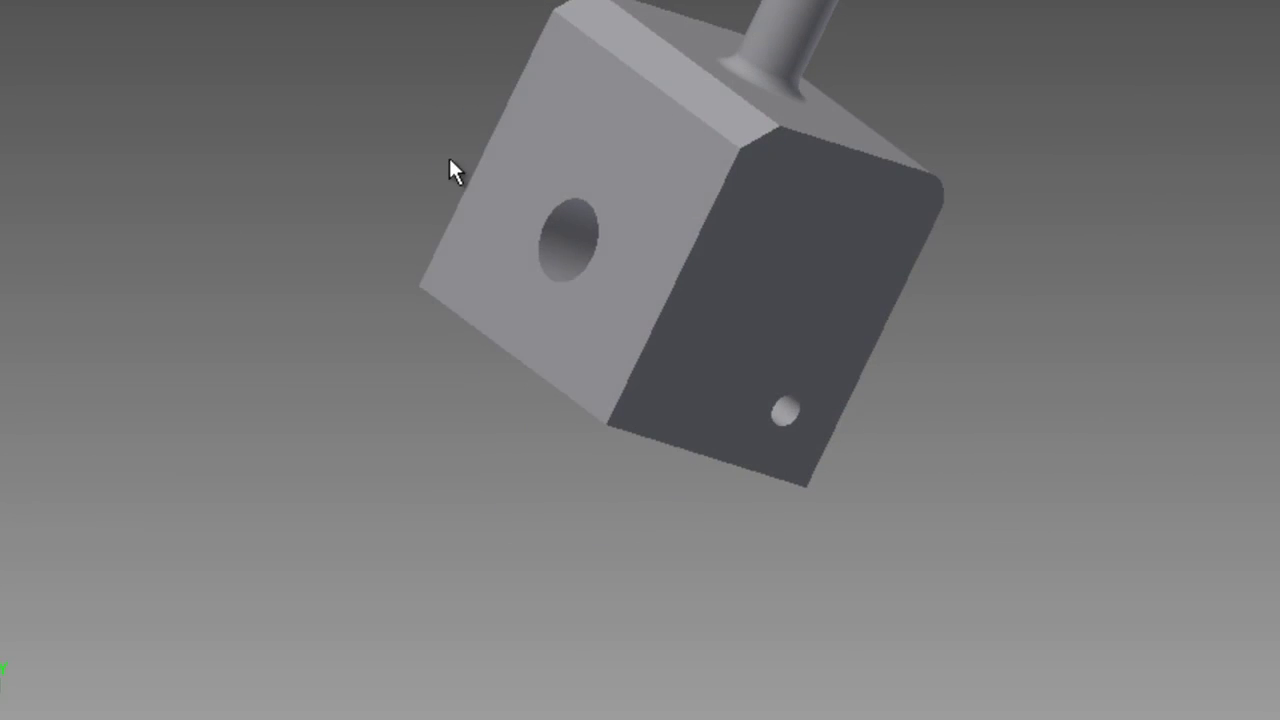
middle_click_drag(644, 390, 771, 403, "shift")
middle_click_drag(645, 200, 477, 177, "shift")
middle_click_drag(620, 157, 501, 177, "shift")
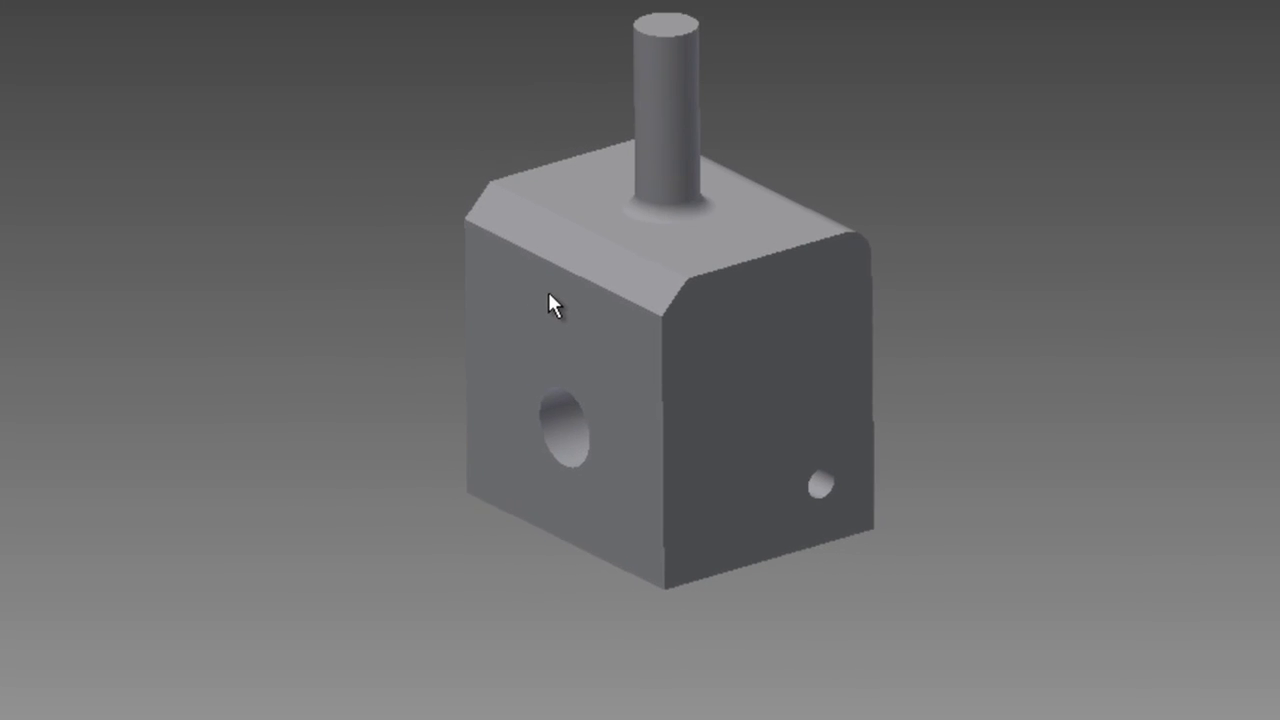
- Save the part in My Documents under the file name Demo TMJ20
key("ctrl+s")
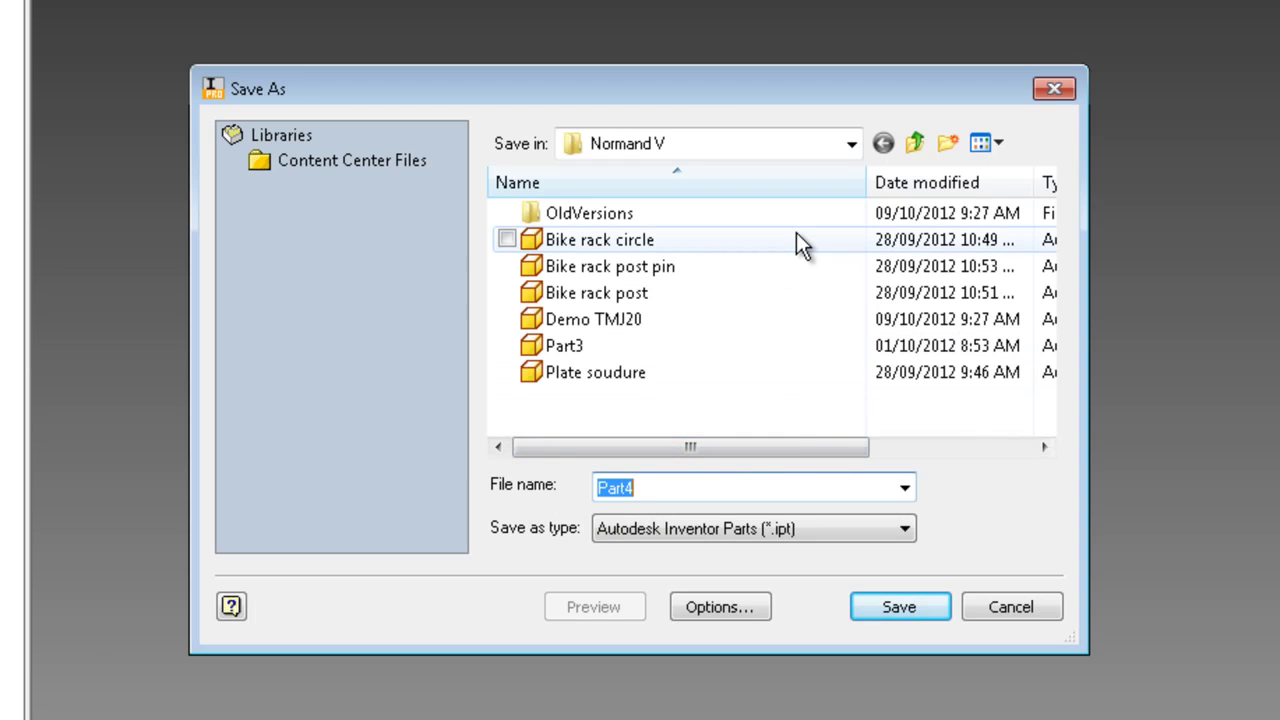
left_click(806, 146)
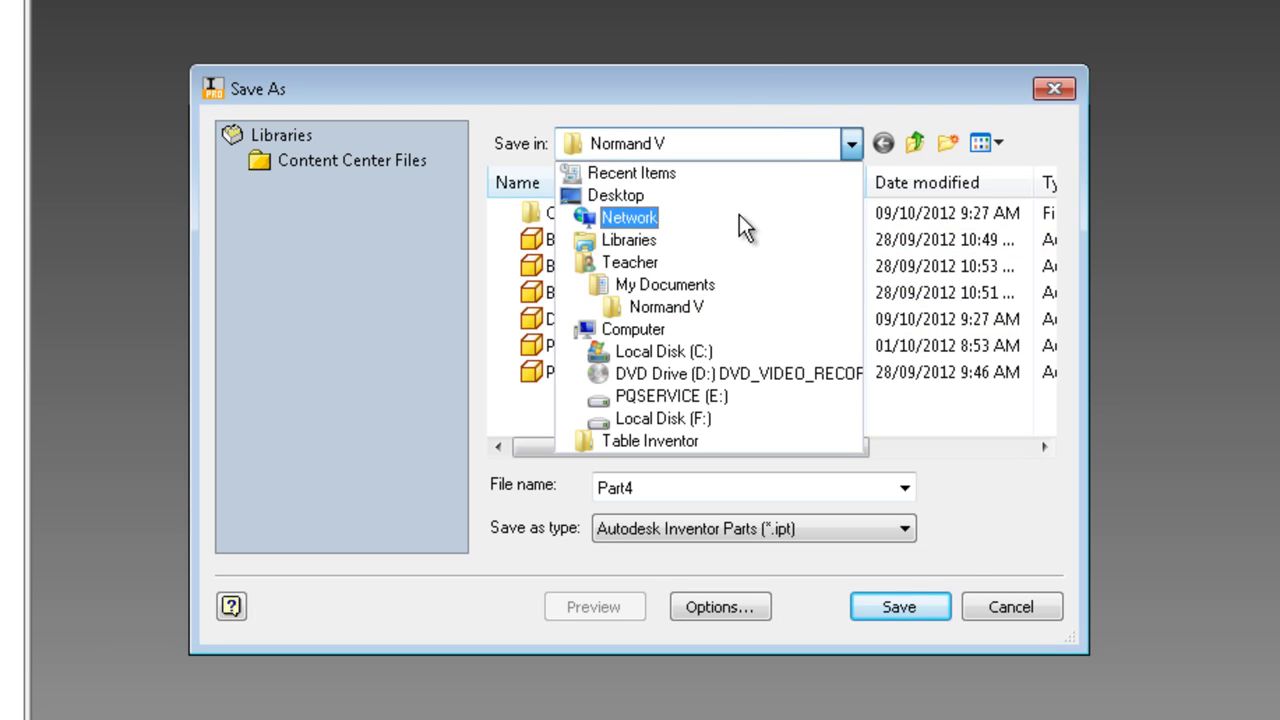
left_click(657, 284)
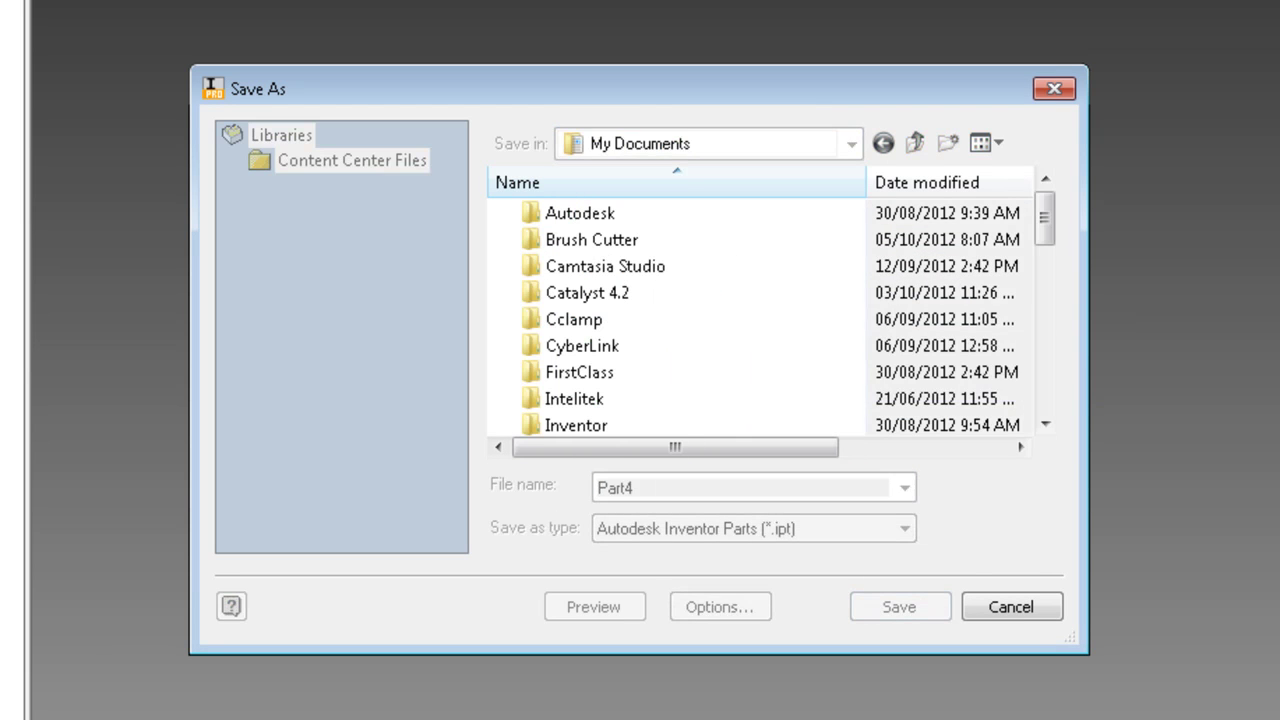
left_click(737, 150)
left_click(664, 284)
left_click(659, 490)
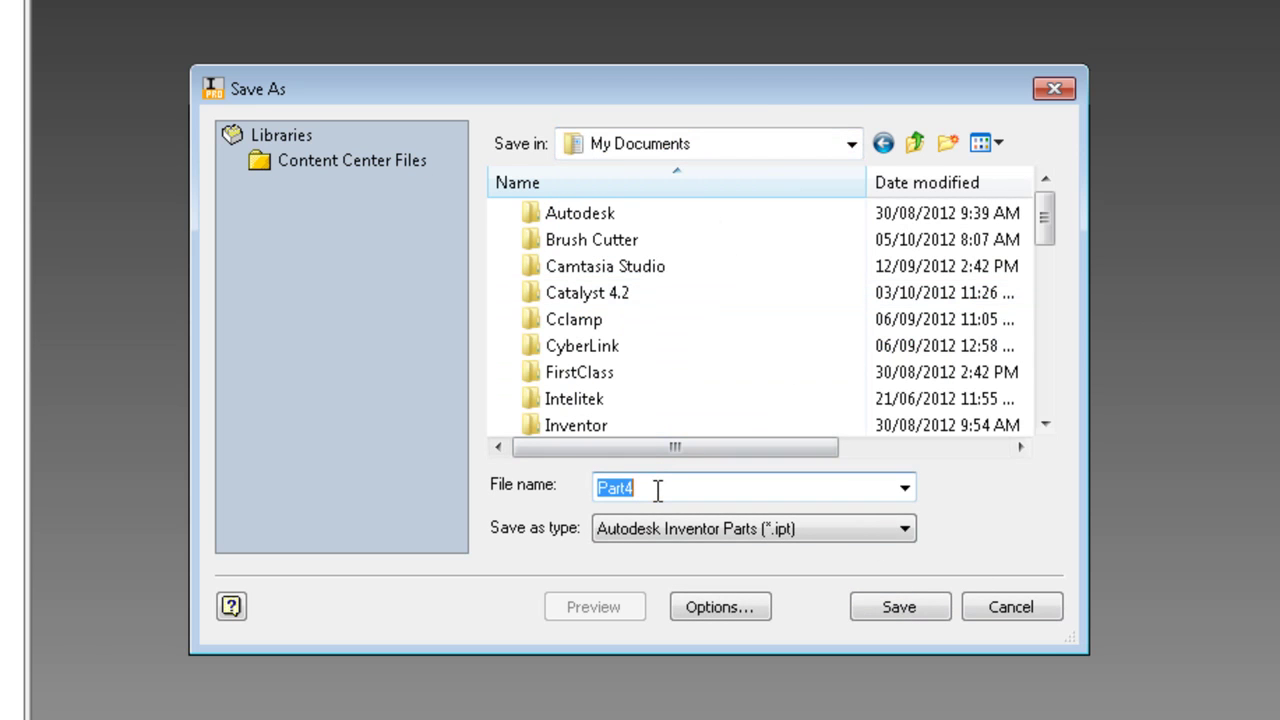
type("Demo TMJ20")
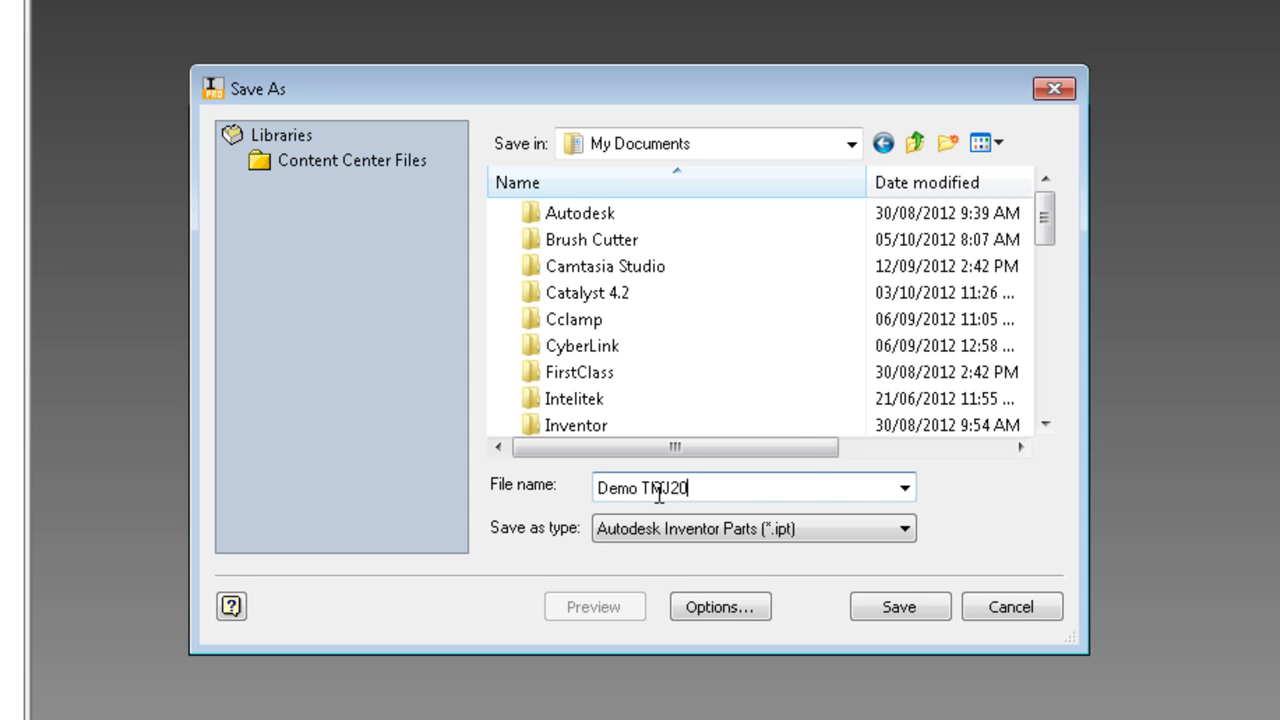
left_click(921, 613)
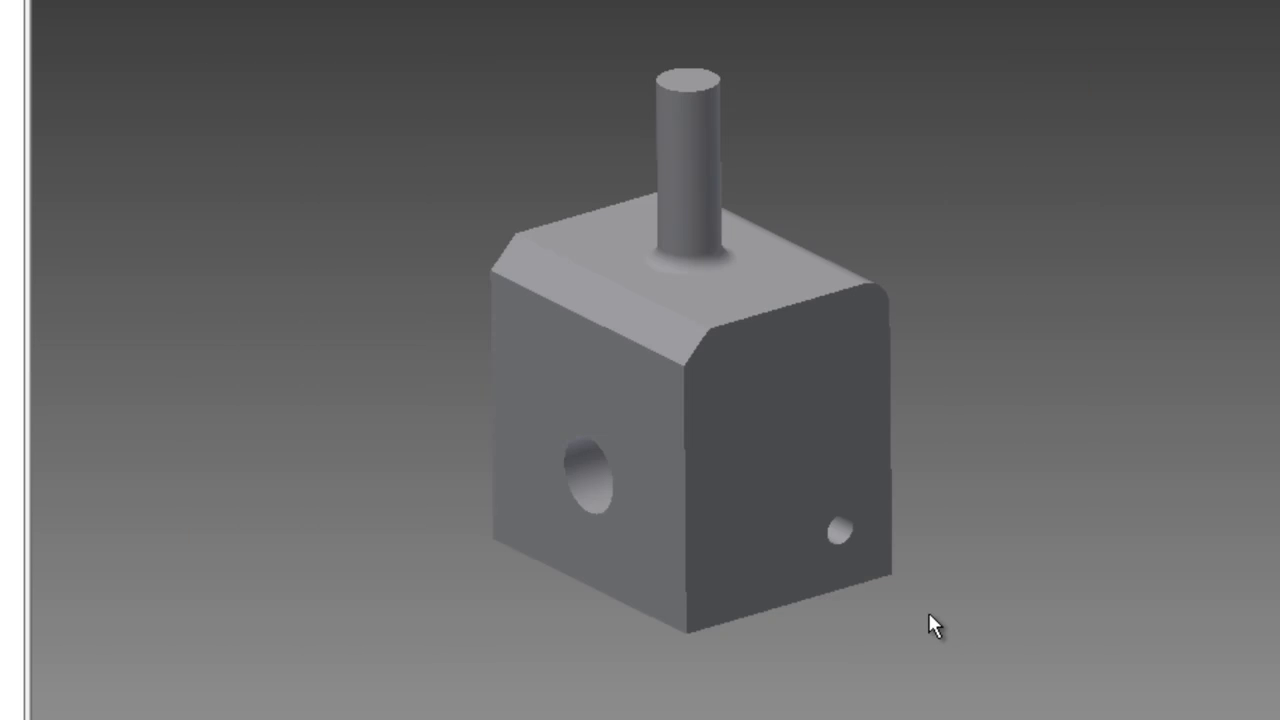